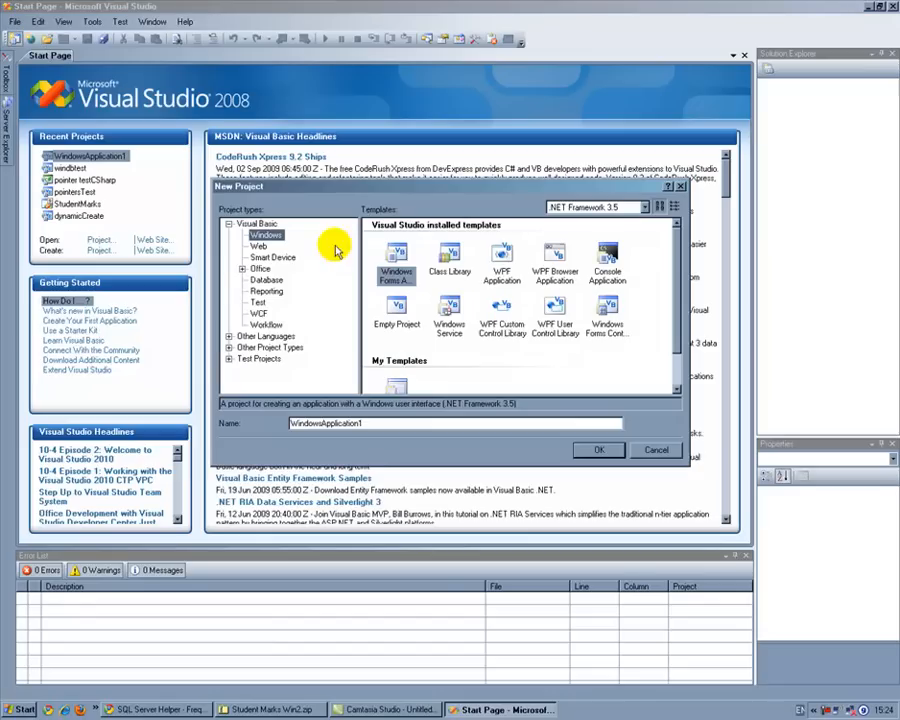
Step: Create a Visual Basic Windows Forms Application project named winDBTest
left_click(398, 255)
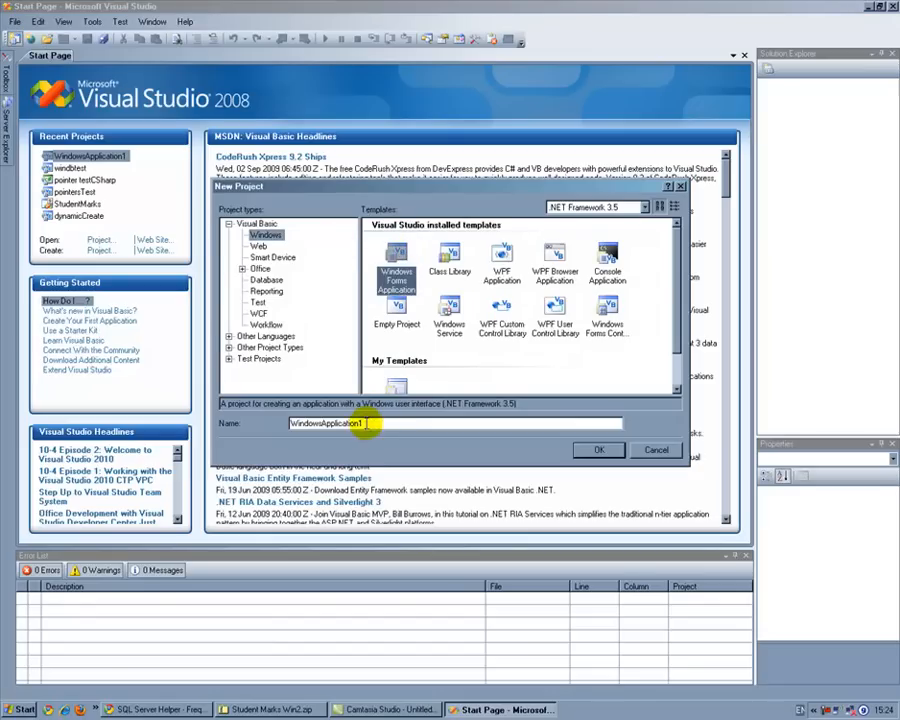
double_click(364, 423)
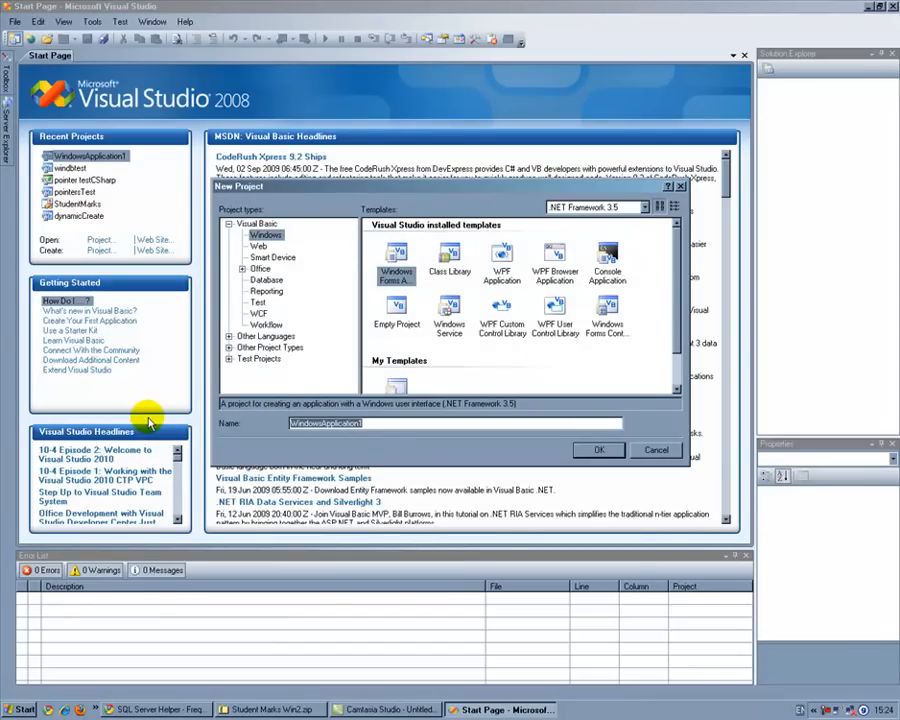
type("winDB")
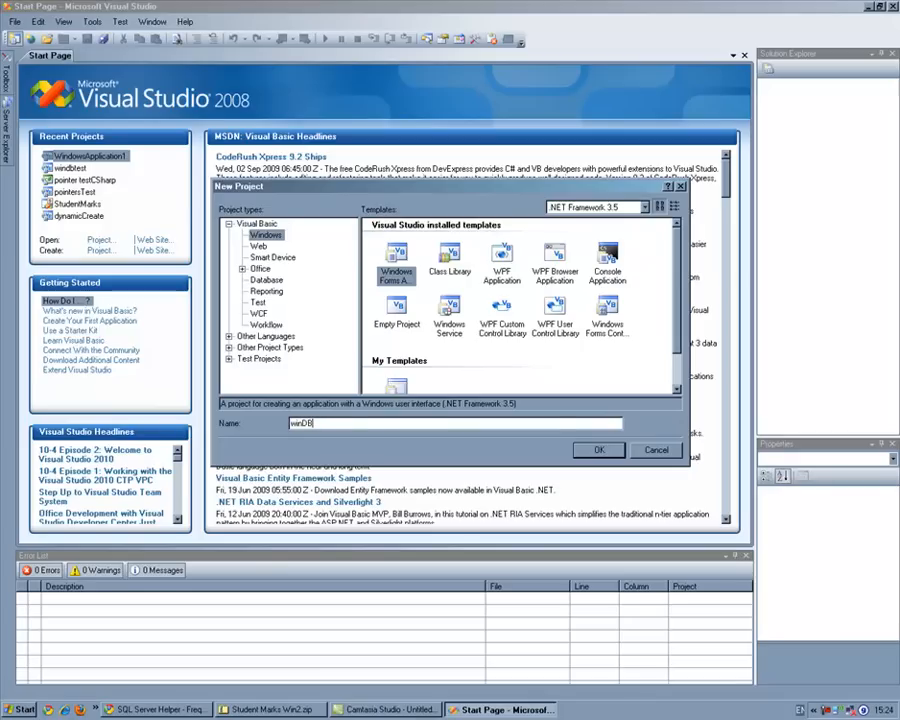
type("Test")
left_click(599, 450)
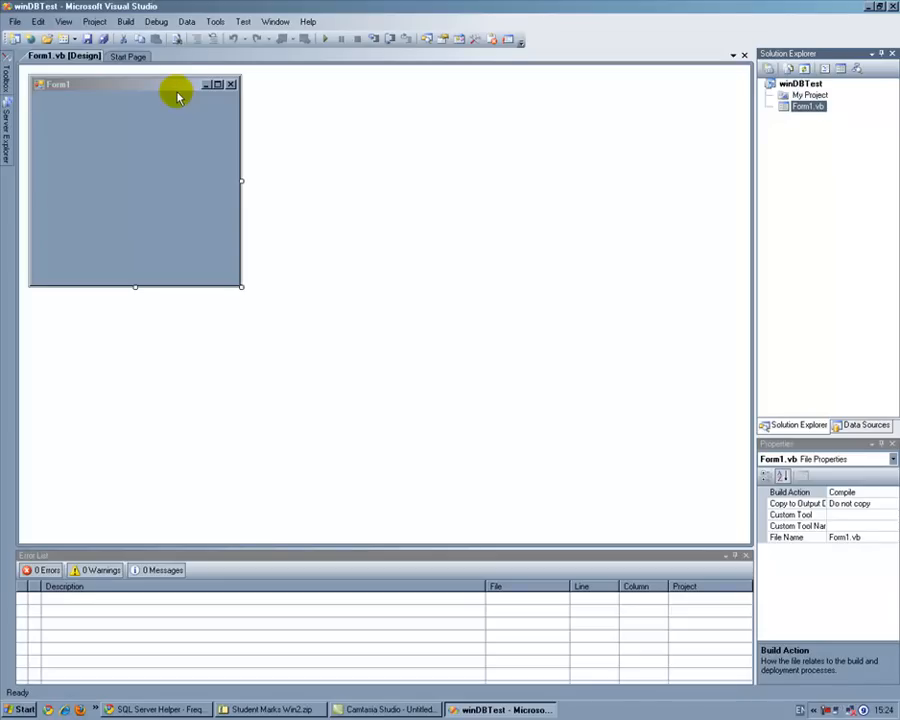
Step: Save the whole winDBTest project in the default Projects location, with a directory for the solution
left_click(103, 38)
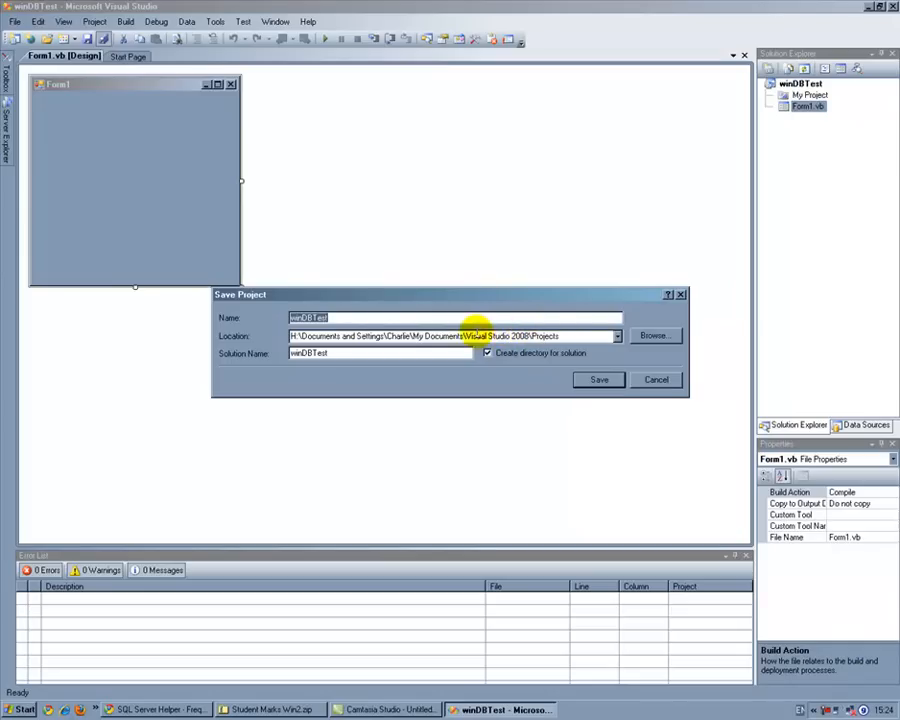
left_click(342, 316)
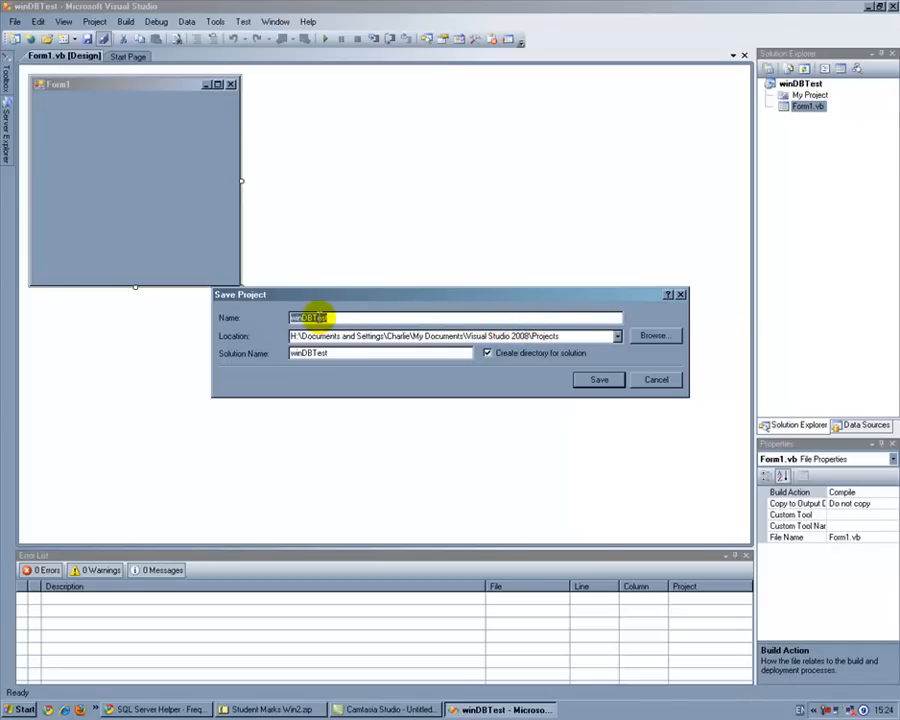
left_click(597, 380)
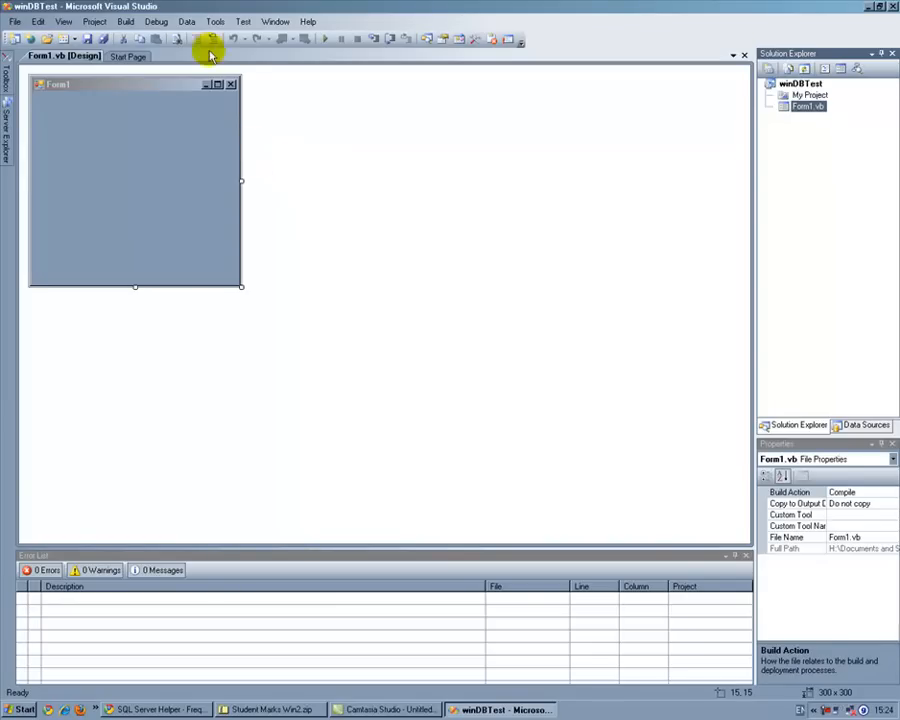
Step: Start adding a new data source to the project, with Database as the data source type
left_click(186, 21)
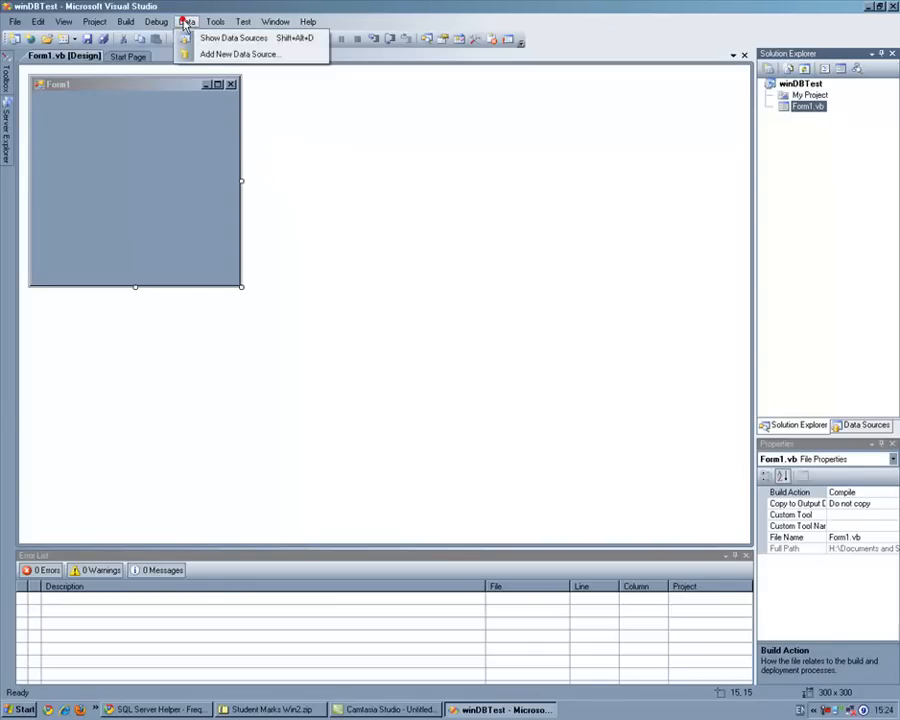
left_click(233, 55)
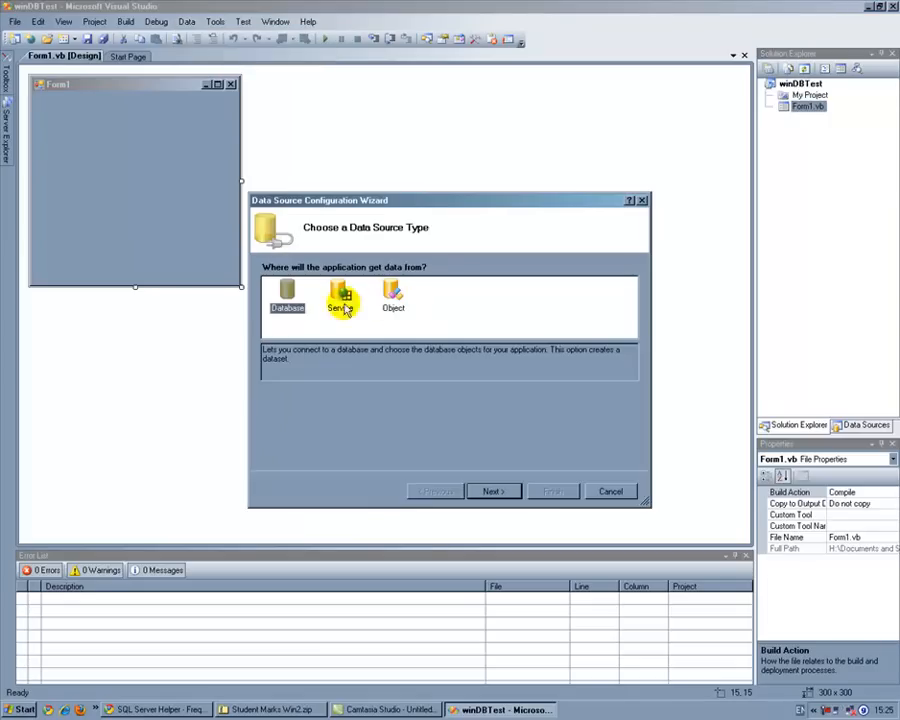
left_click(491, 489)
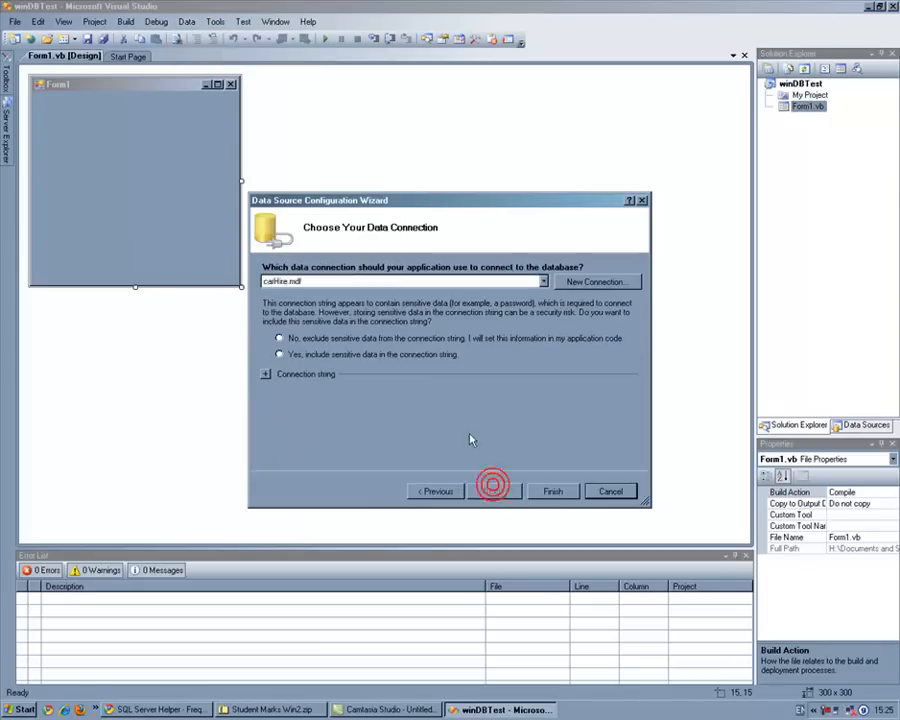
Step: Set up a new data connection to a SQL Server database file named Cars in the winDBTest folder under Projects
left_click(569, 282)
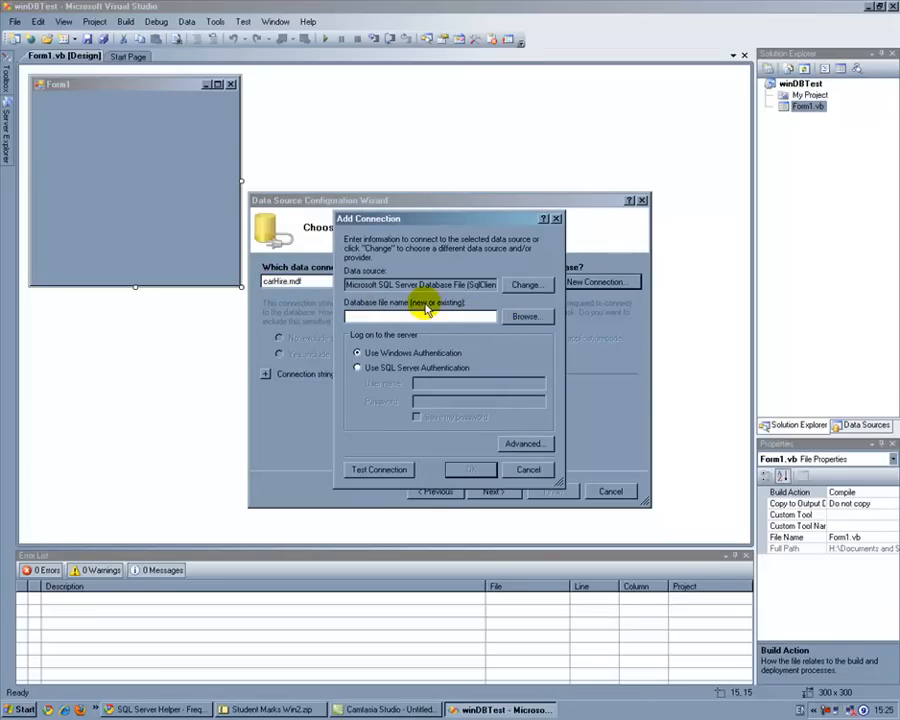
left_click(518, 315)
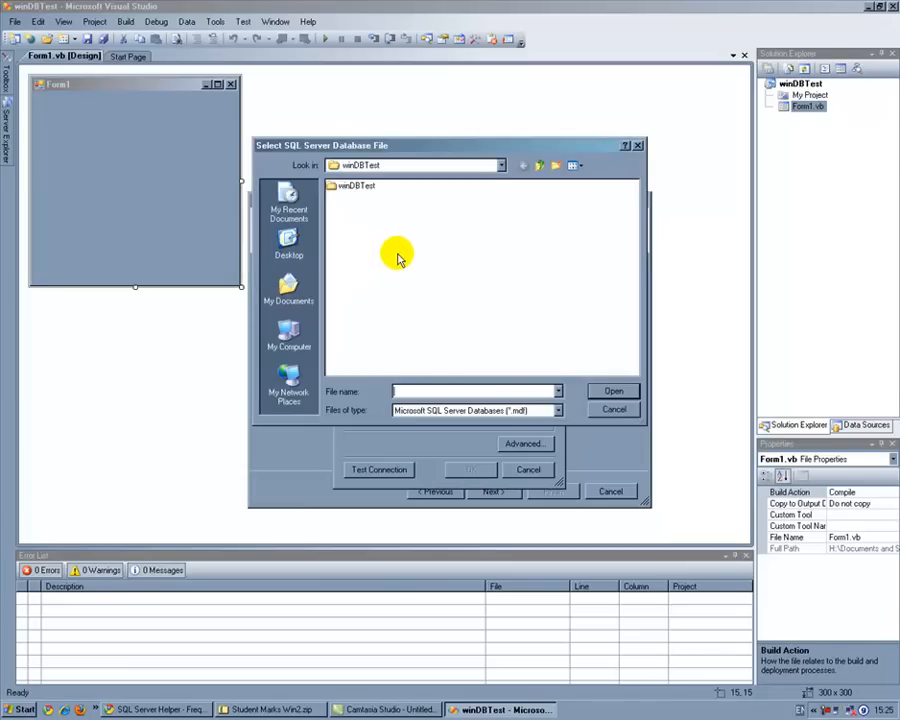
left_click(501, 165)
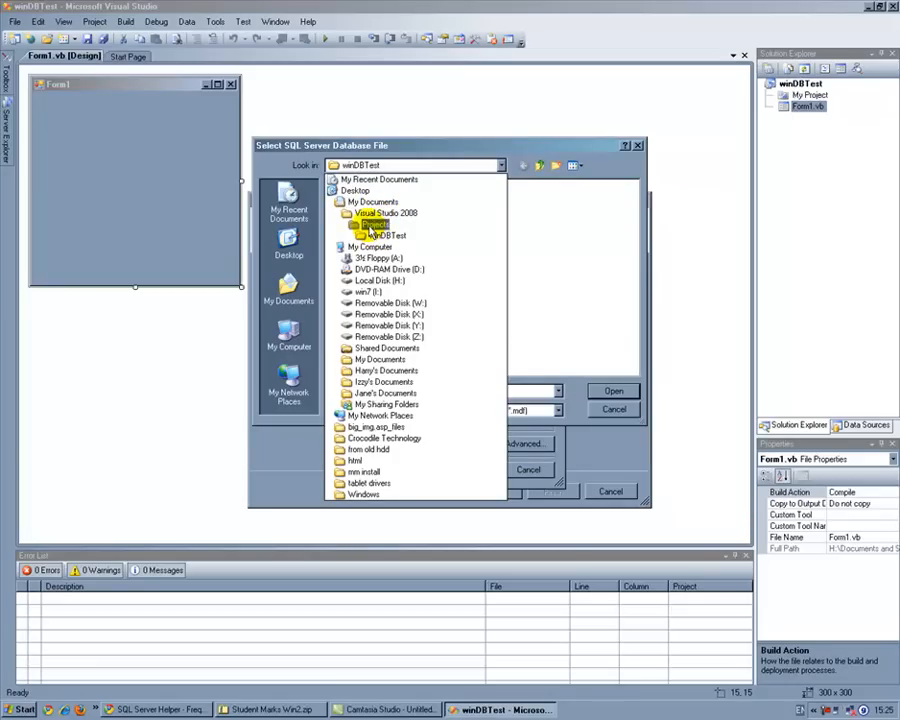
left_click(370, 225)
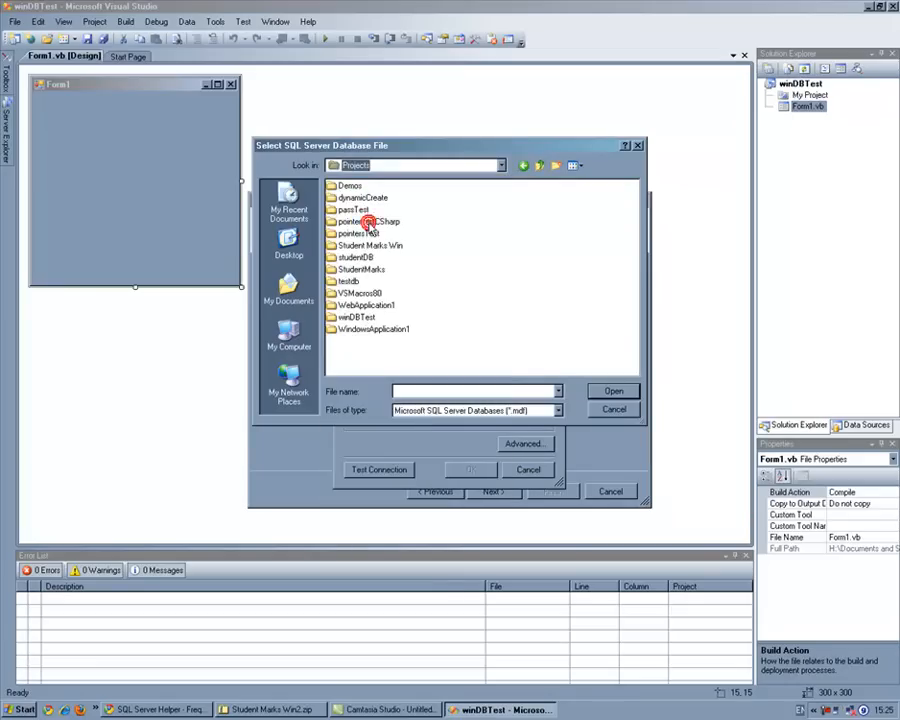
left_click(354, 318)
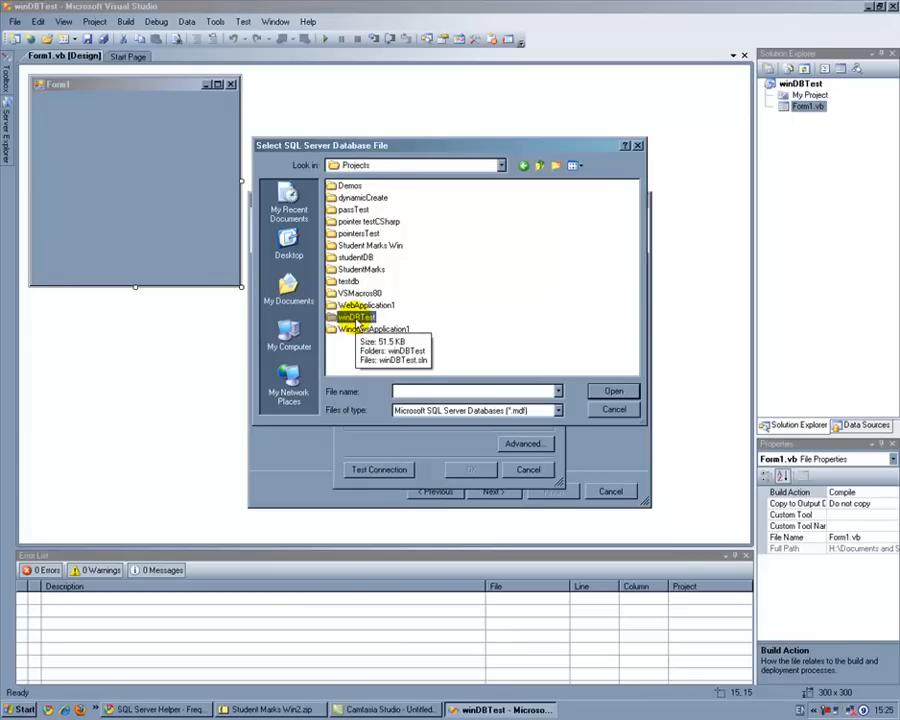
double_click(356, 318)
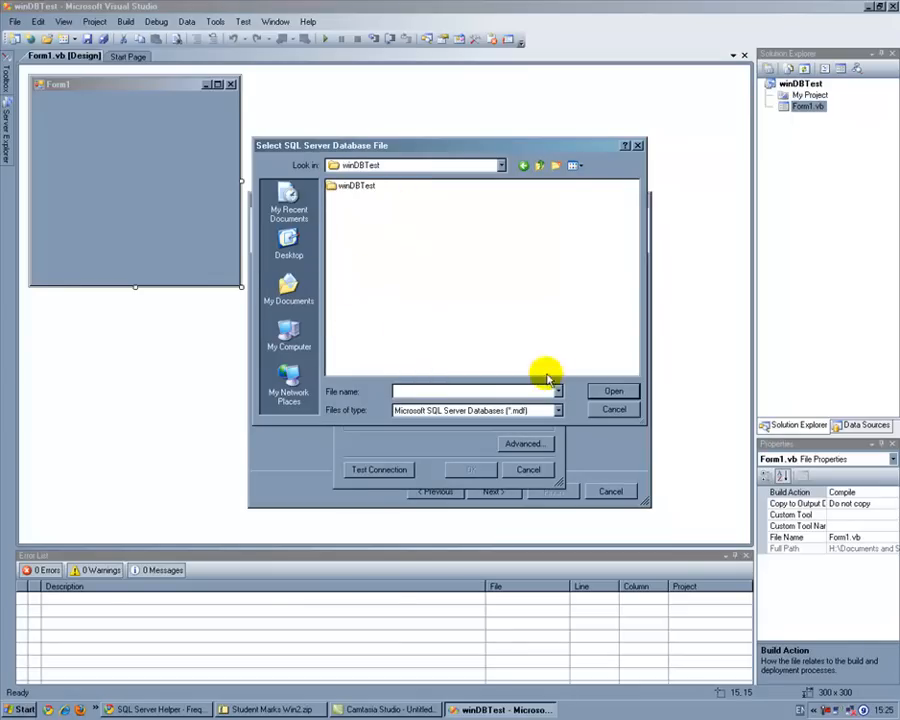
left_click(414, 391)
type("Cars")
left_click(607, 394)
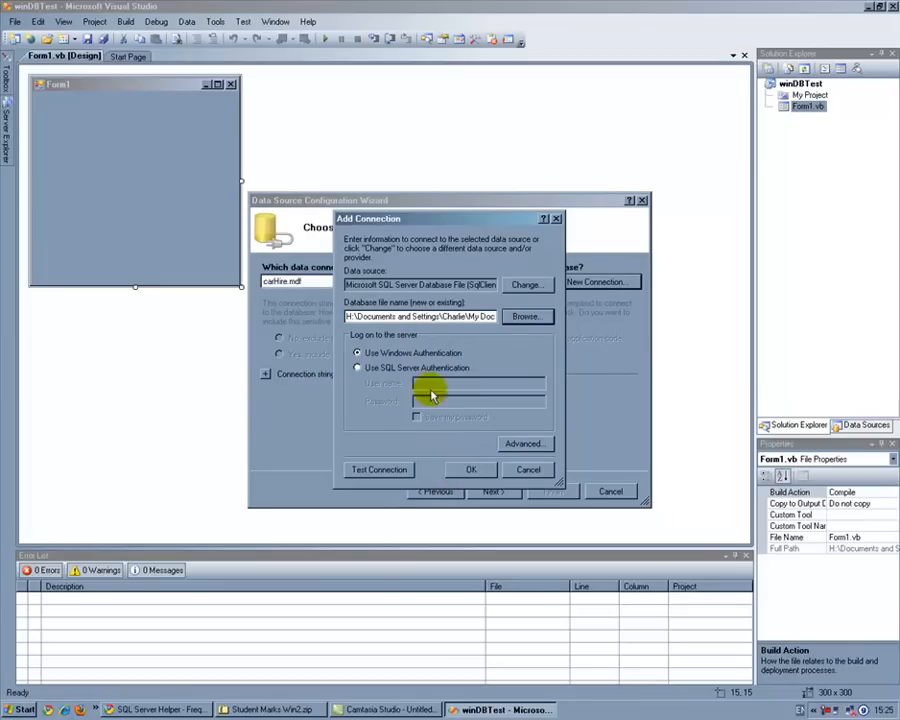
Step: Accept the connection with Windows Authentication and create the new Cars.mdf database file
left_click(457, 288)
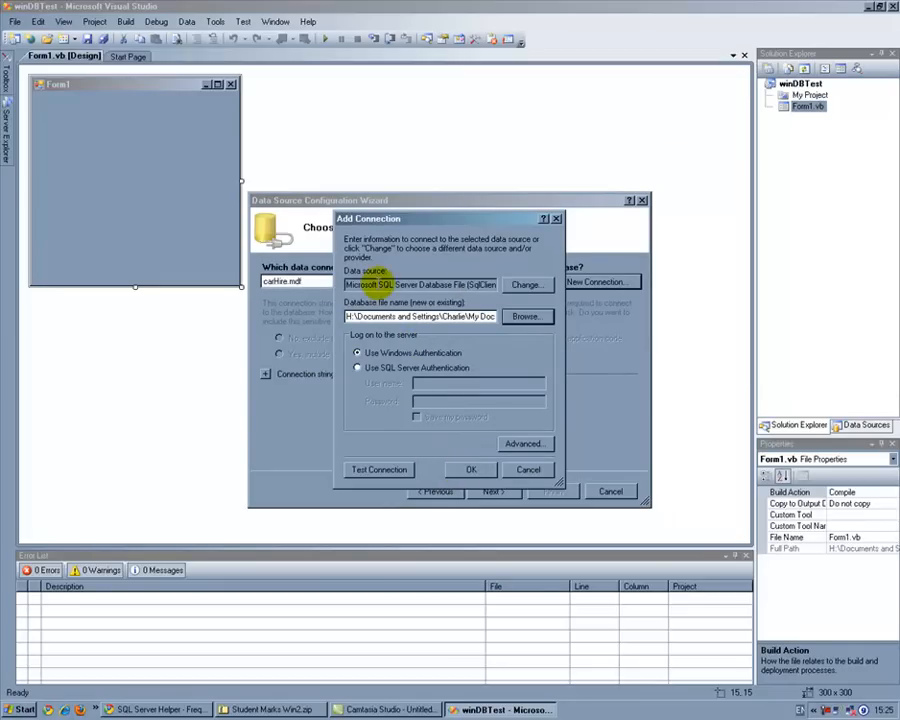
left_click(466, 470)
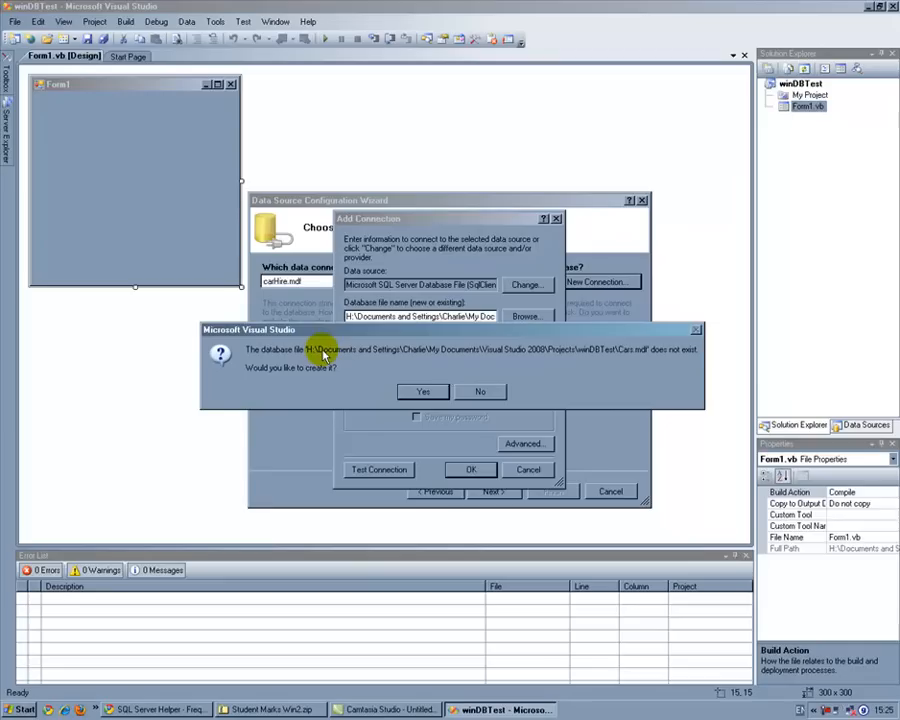
left_click(433, 392)
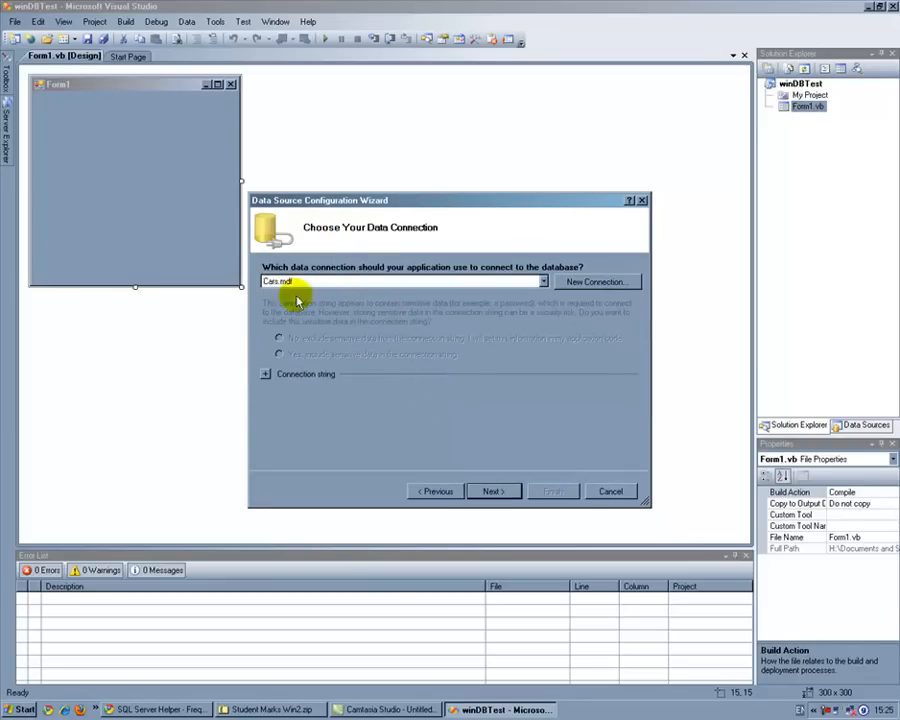
Step: Complete the data source without copying Cars.mdf into the project, saving the connection as CarsConnectionString and the dataset as CarsDataSet
left_click(487, 490)
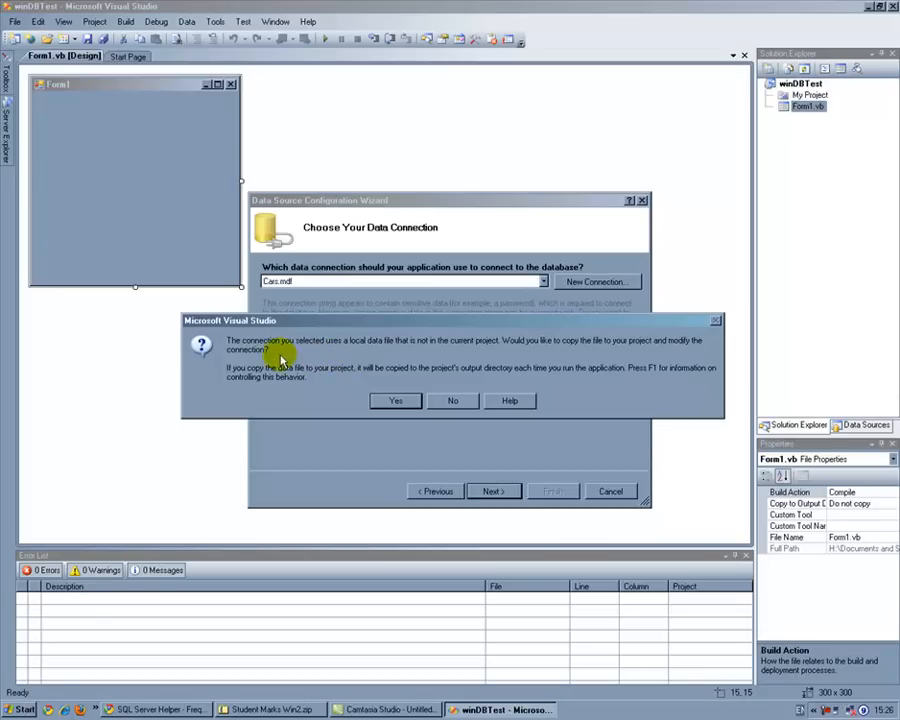
left_click(456, 400)
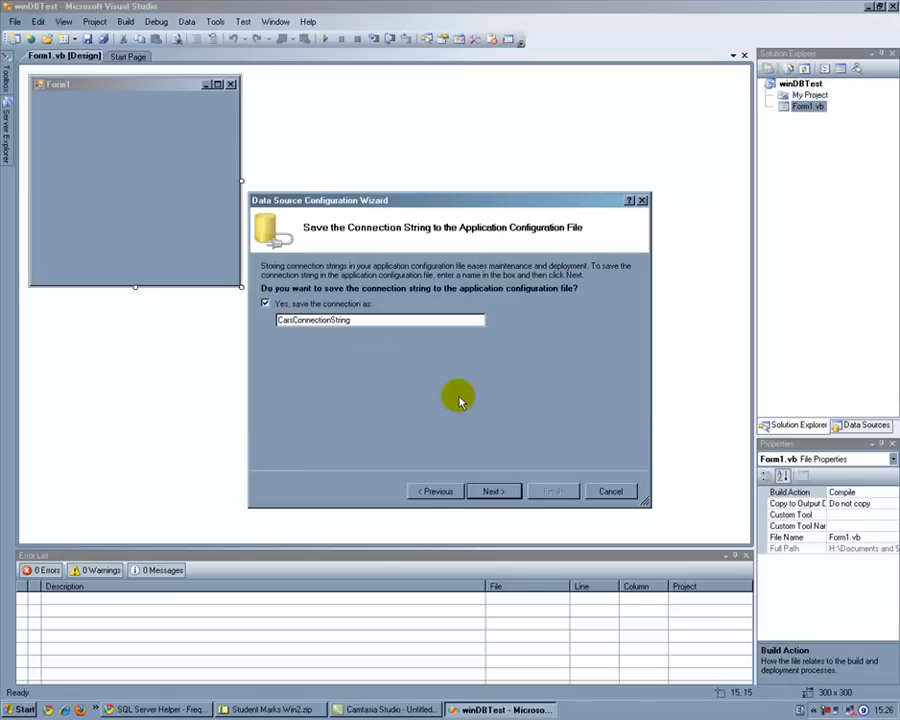
left_click(490, 492)
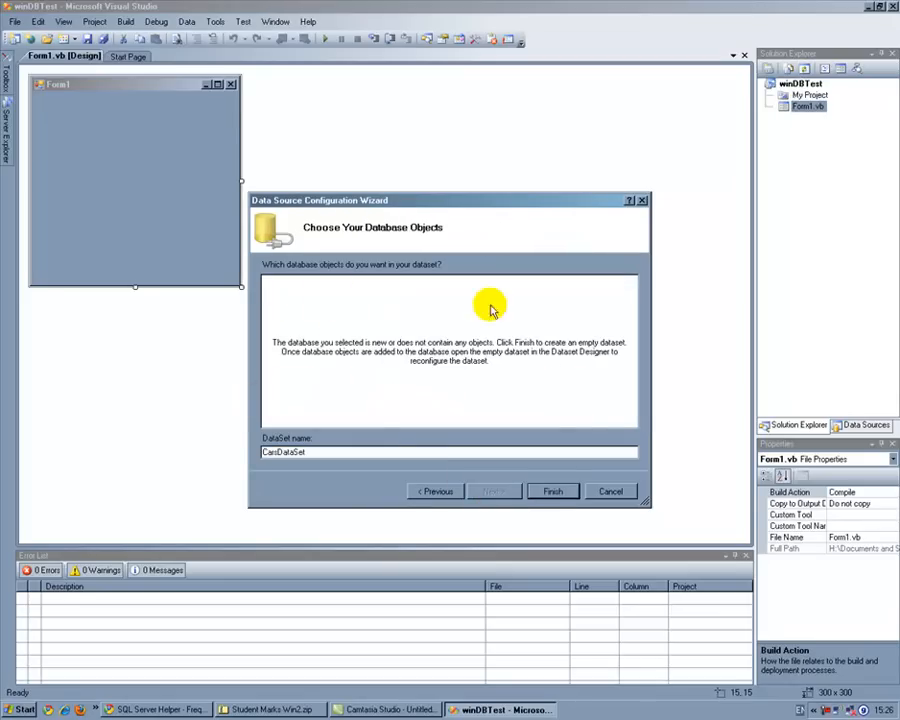
left_click(548, 489)
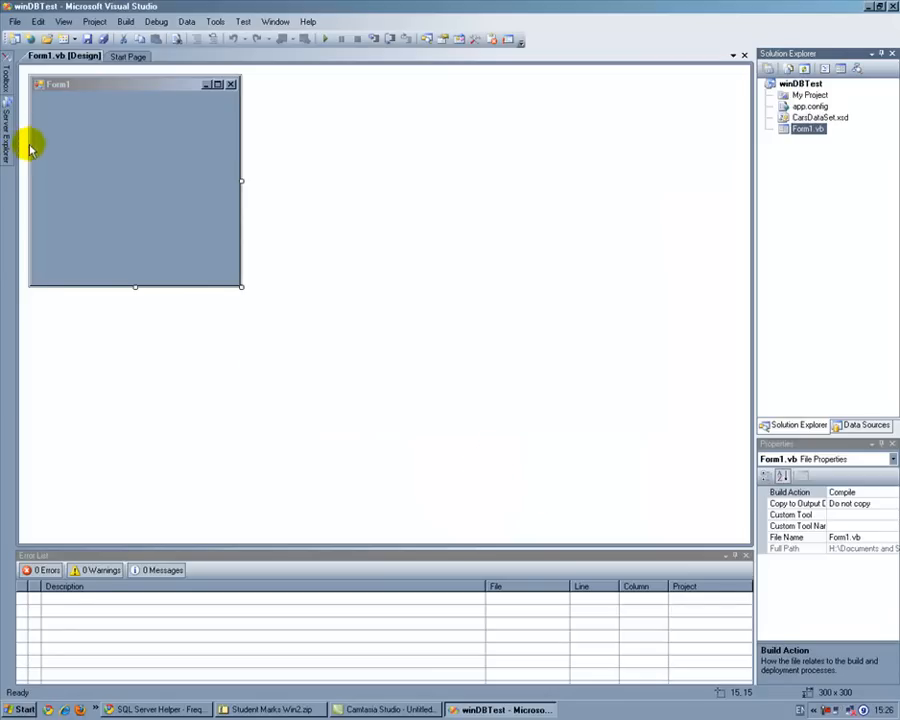
Step: Remove the carHire.mdf database connection from the data connections
left_click(6, 72)
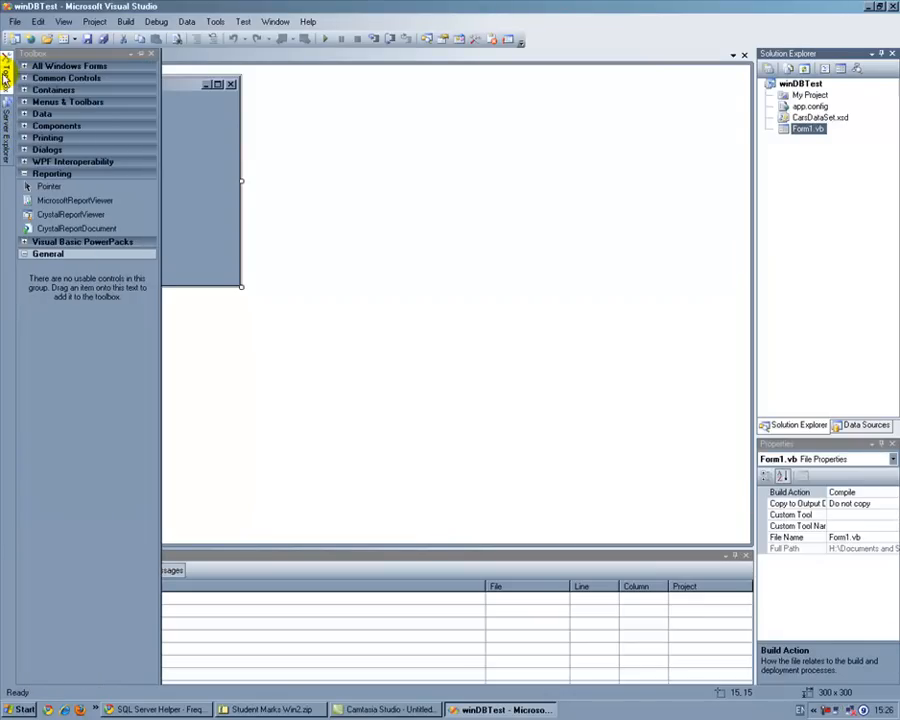
left_click(7, 128)
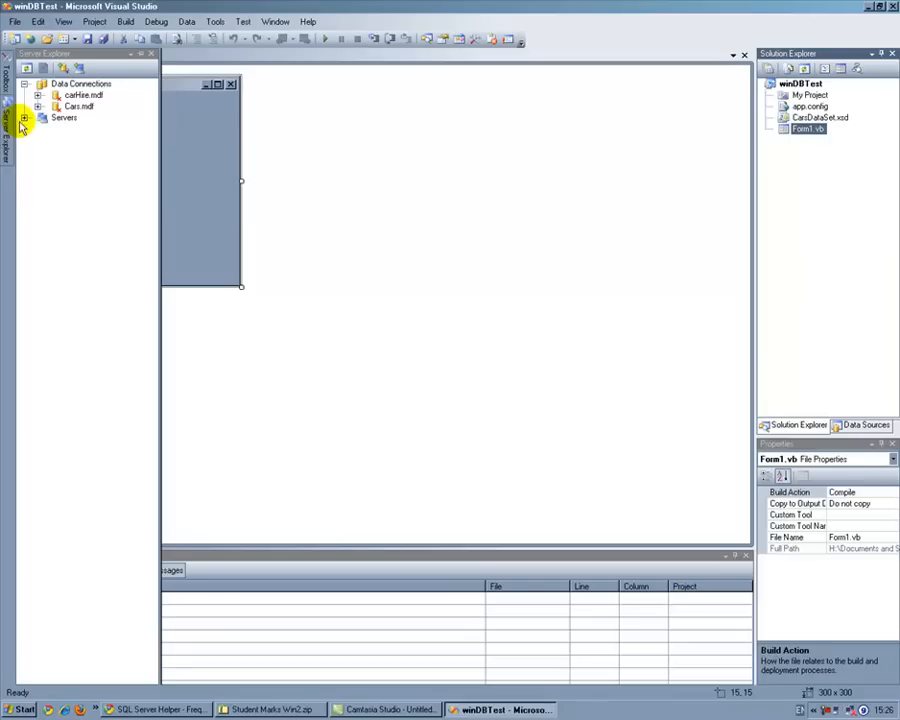
left_click(83, 95)
right_click(83, 95)
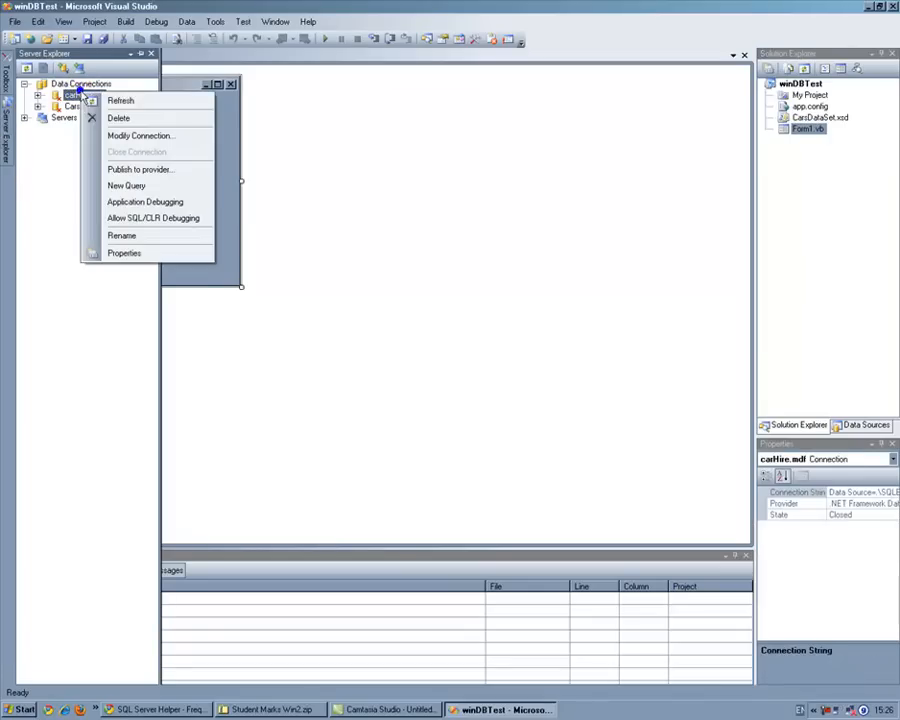
left_click(118, 120)
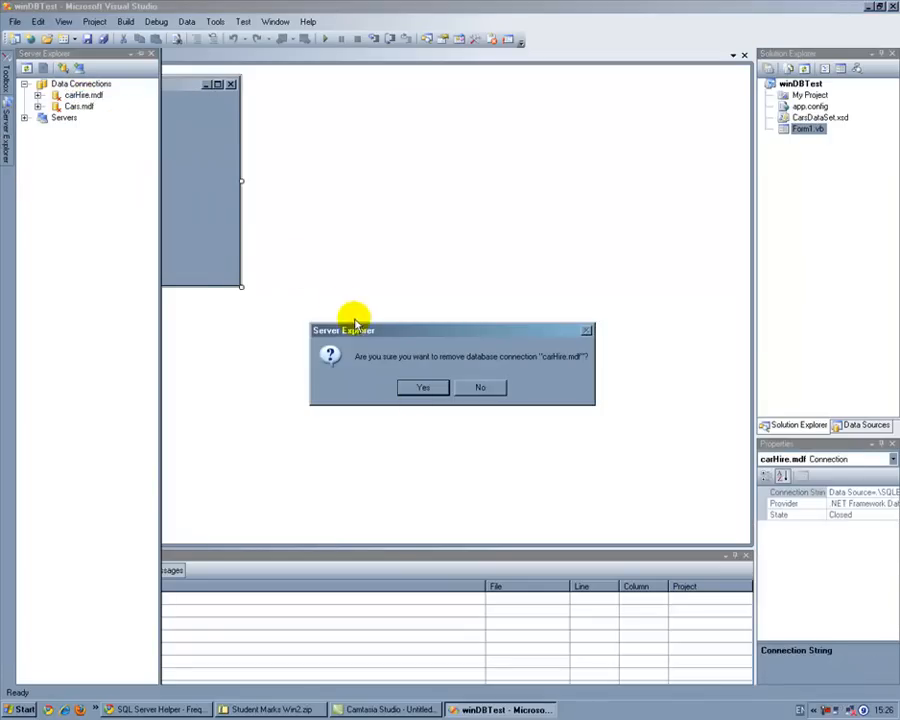
left_click(420, 388)
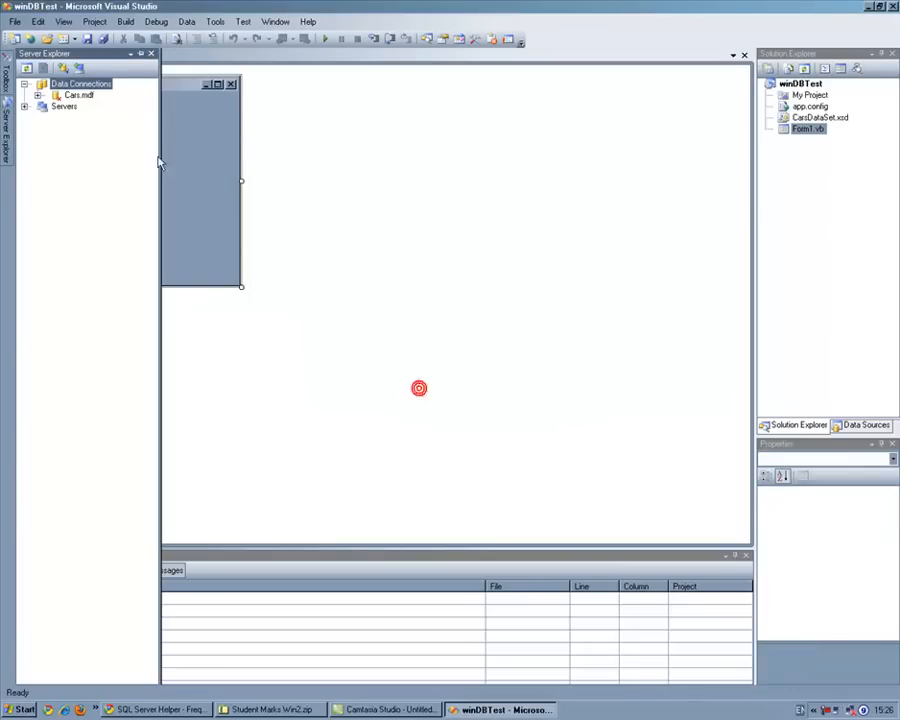
Step: Add a new table to the Cars.mdf database
left_click(39, 96)
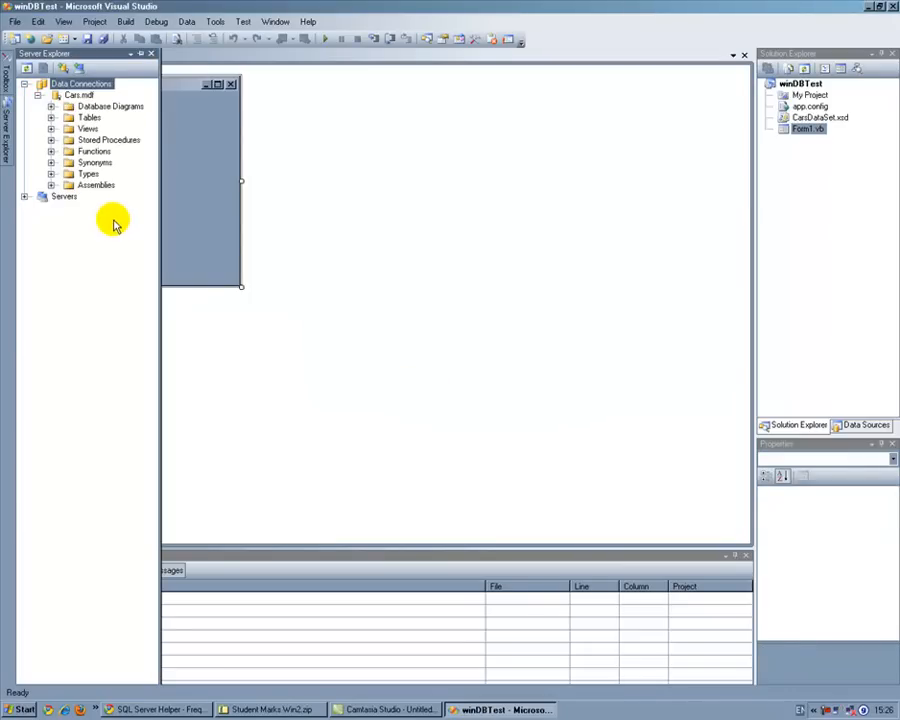
left_click(52, 118)
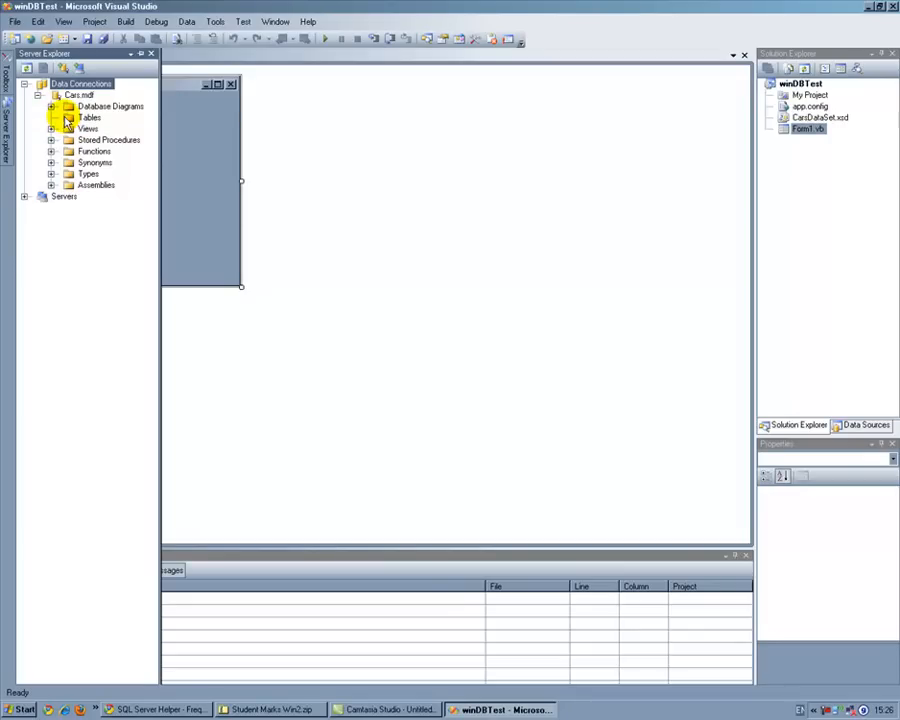
left_click(67, 118)
right_click(68, 118)
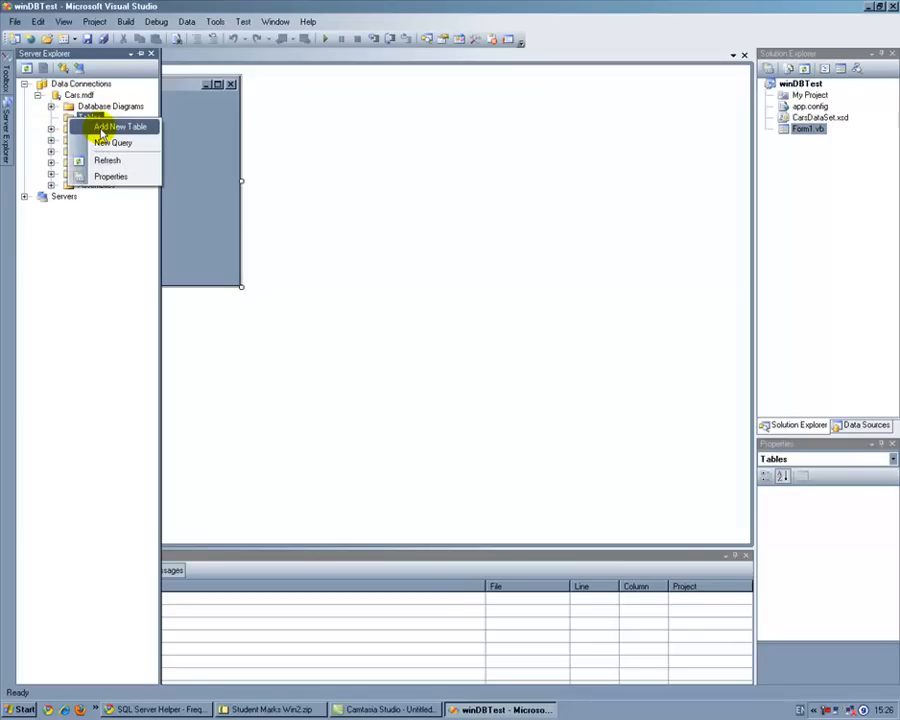
left_click(104, 128)
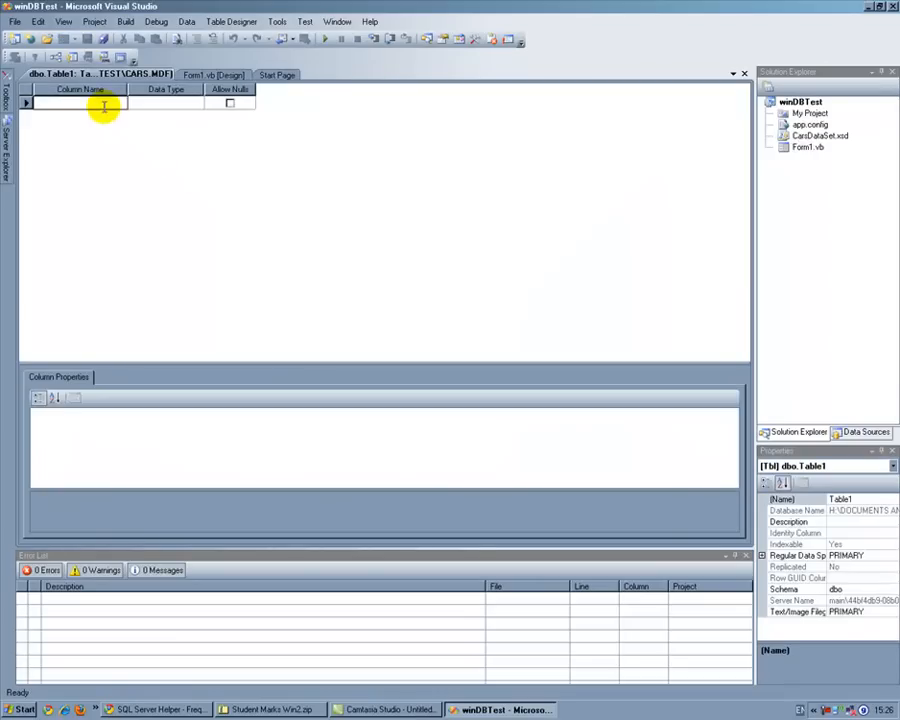
Step: Define the table's first column as CarReg with the data type nvarchar(50)
left_click(104, 106)
type("CarReg")
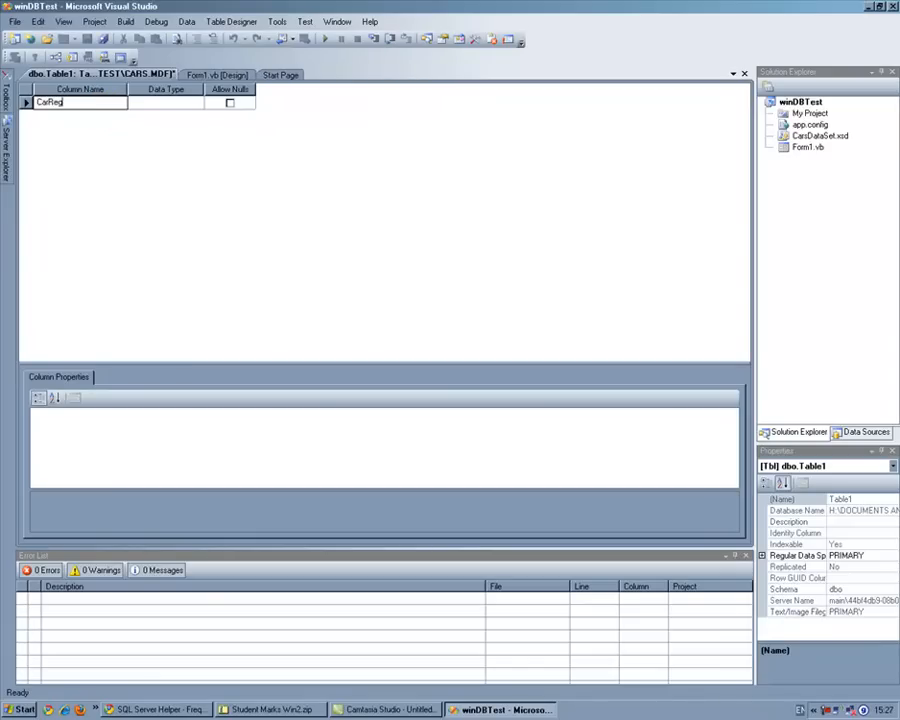
left_click(185, 102)
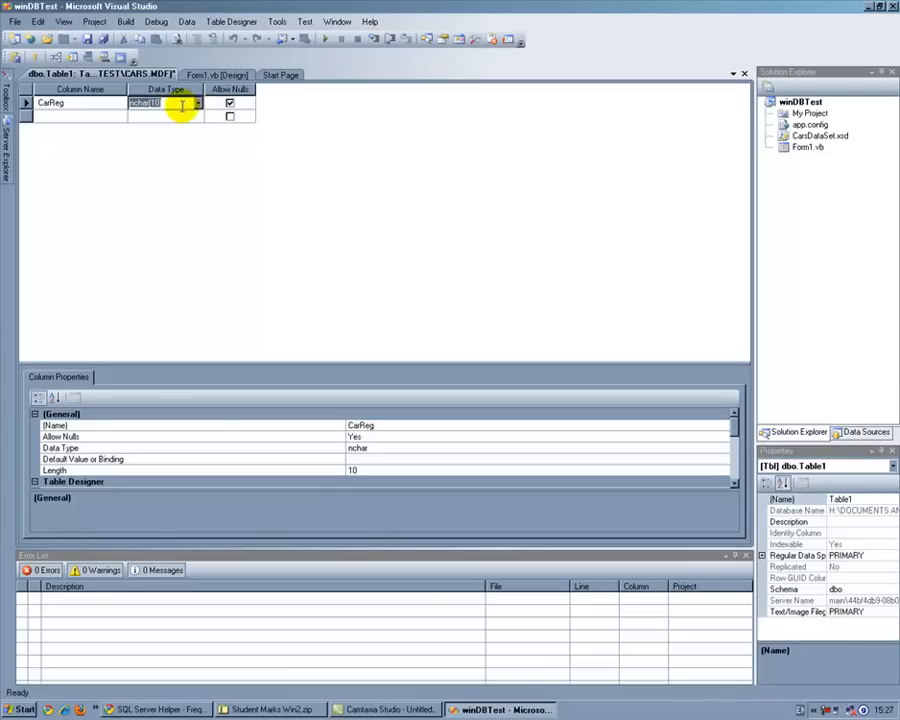
mouse_move(134, 104)
left_mouse_down()
mouse_move(158, 104)
mouse_move(121, 104)
mouse_move(160, 101)
mouse_move(135, 103)
left_mouse_up()
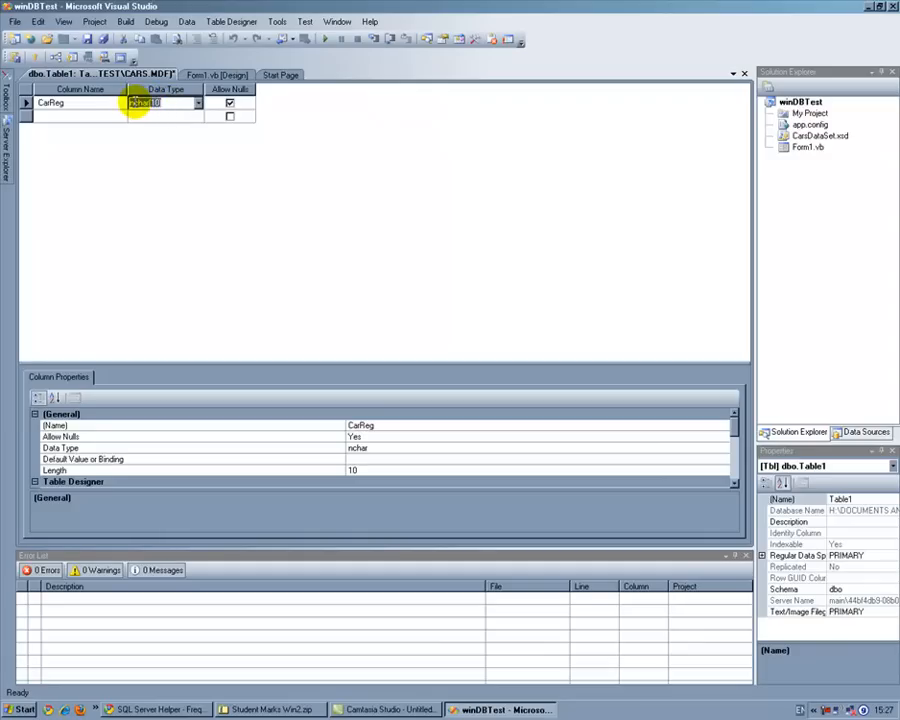
left_click(197, 105)
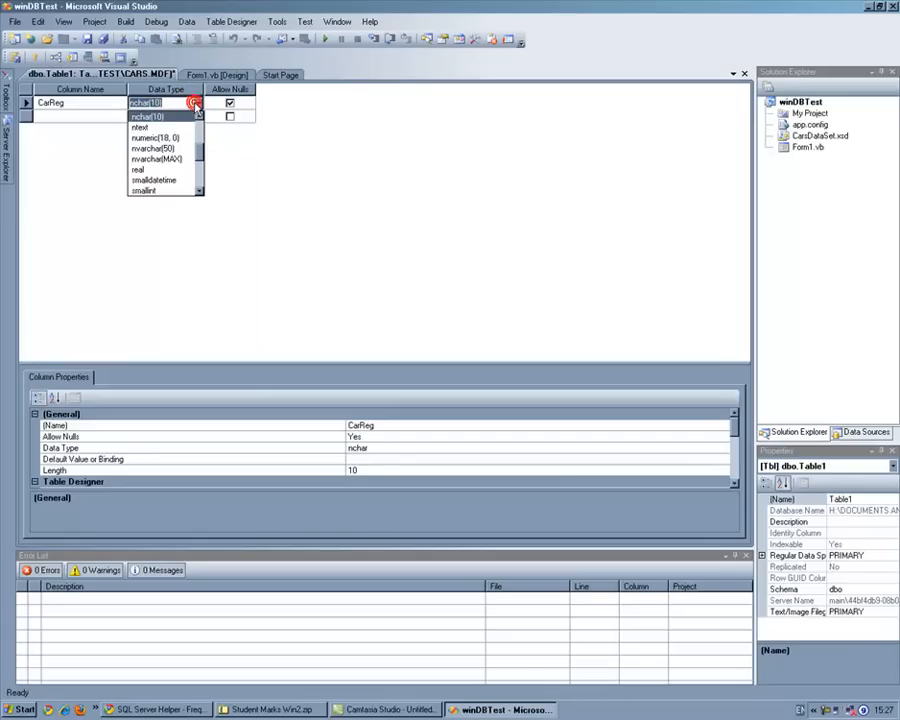
left_click(170, 148)
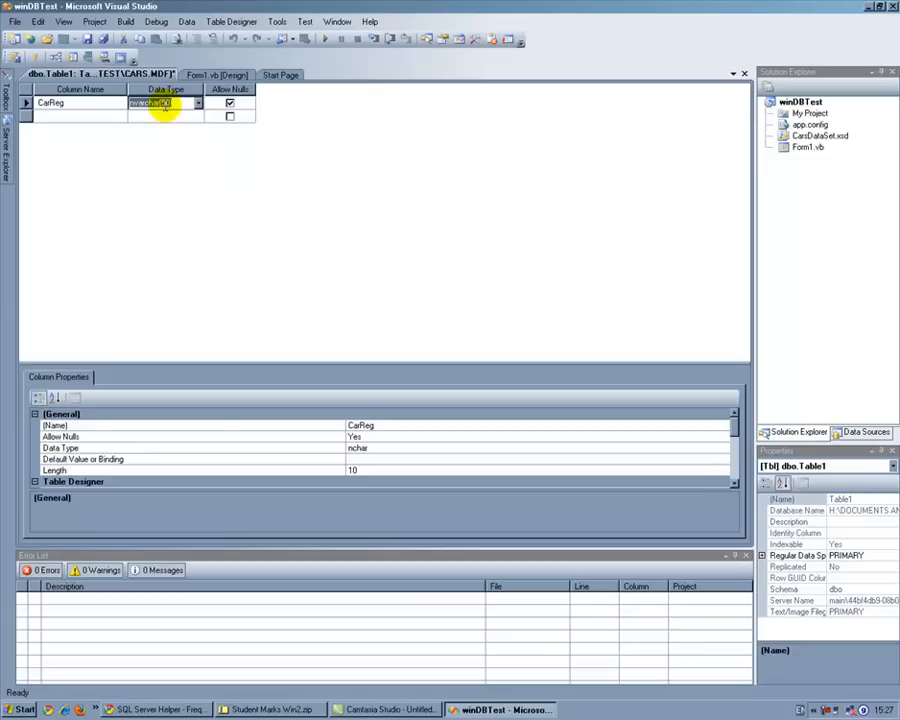
double_click(165, 103)
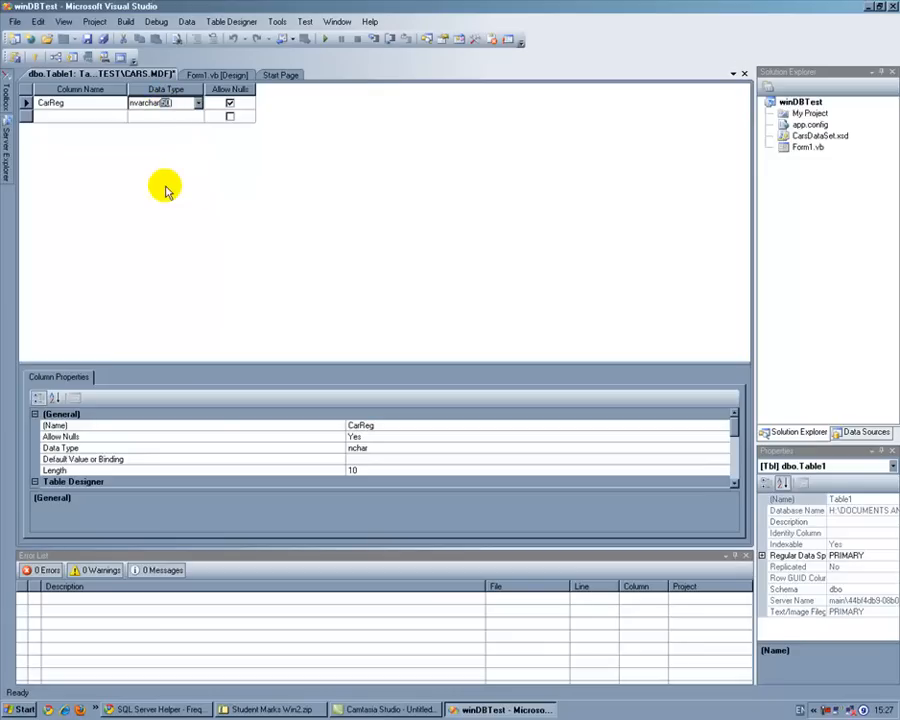
type("10")
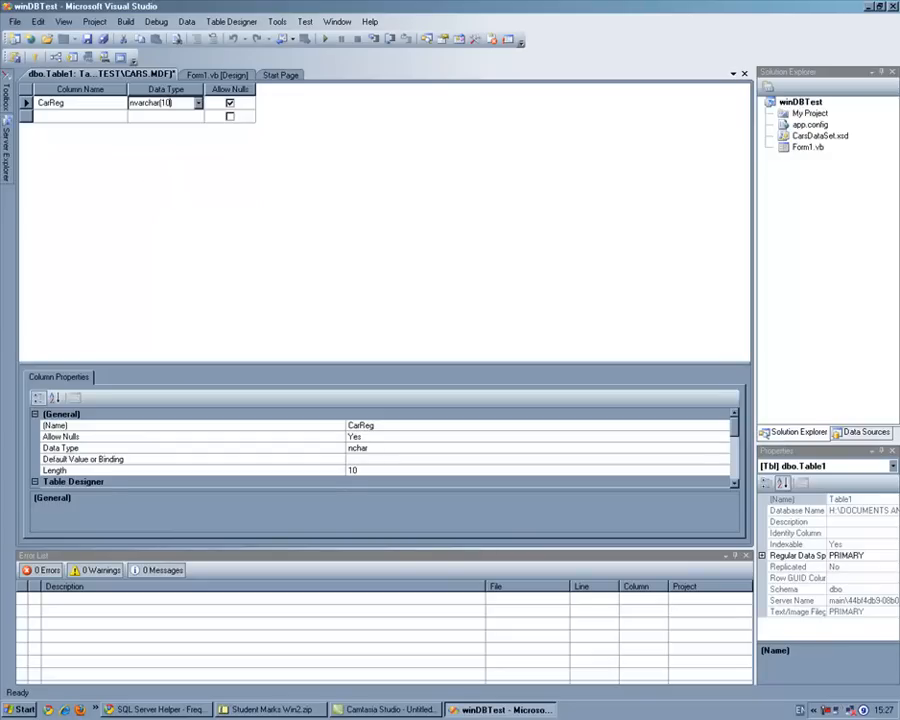
Step: Add a second column named carMake with the data type nvarchar(50)
left_click(80, 113)
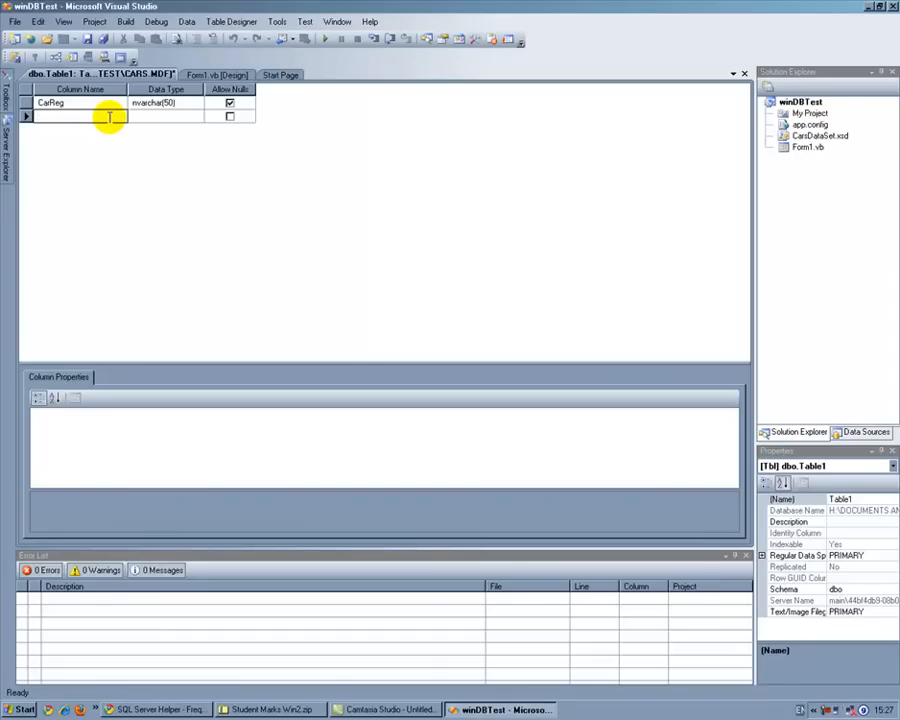
type("carMake")
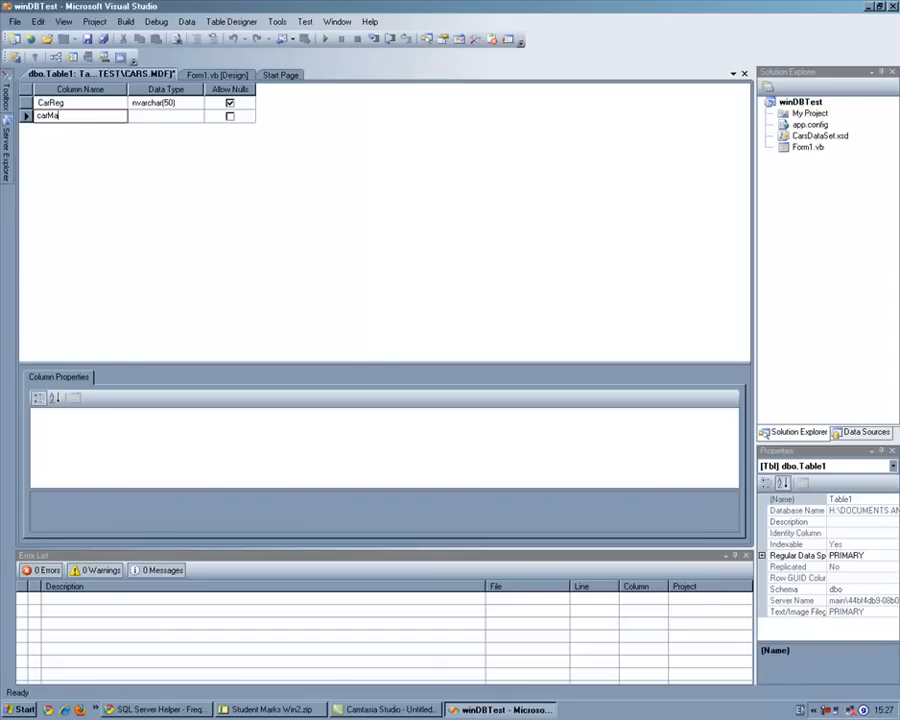
left_click(150, 116)
left_click(198, 116)
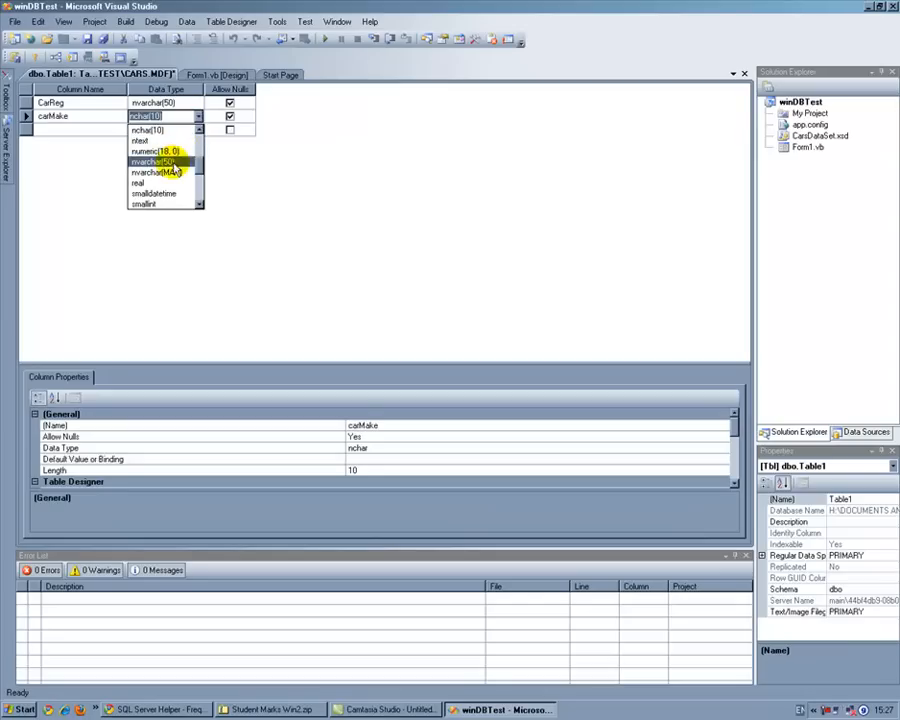
left_click(170, 160)
Step: Add a third column named CarModel with the data type nvarchar(50)
left_click(85, 130)
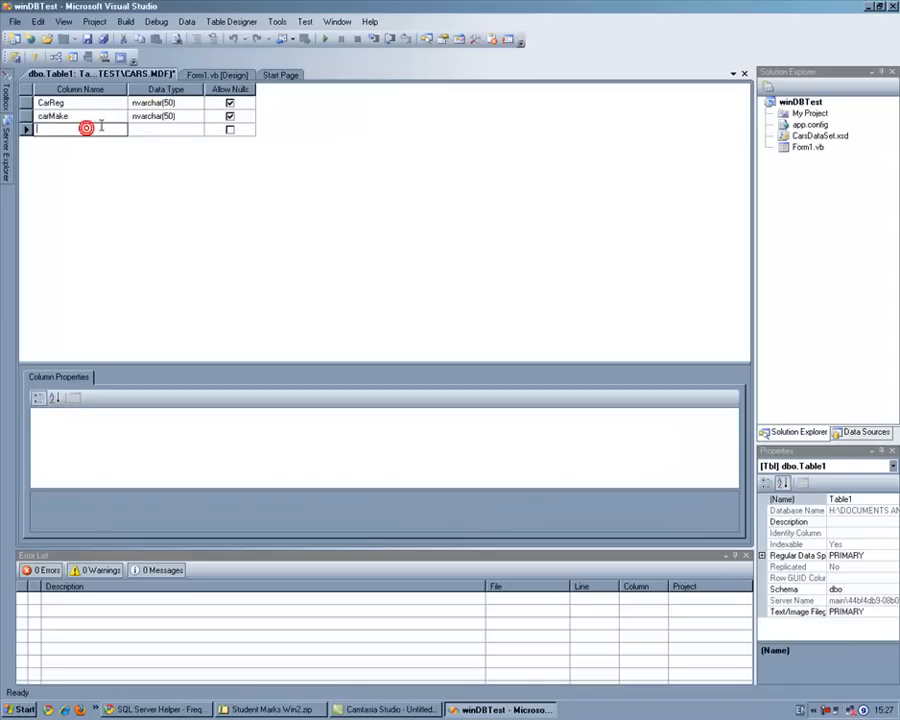
type("CarModel")
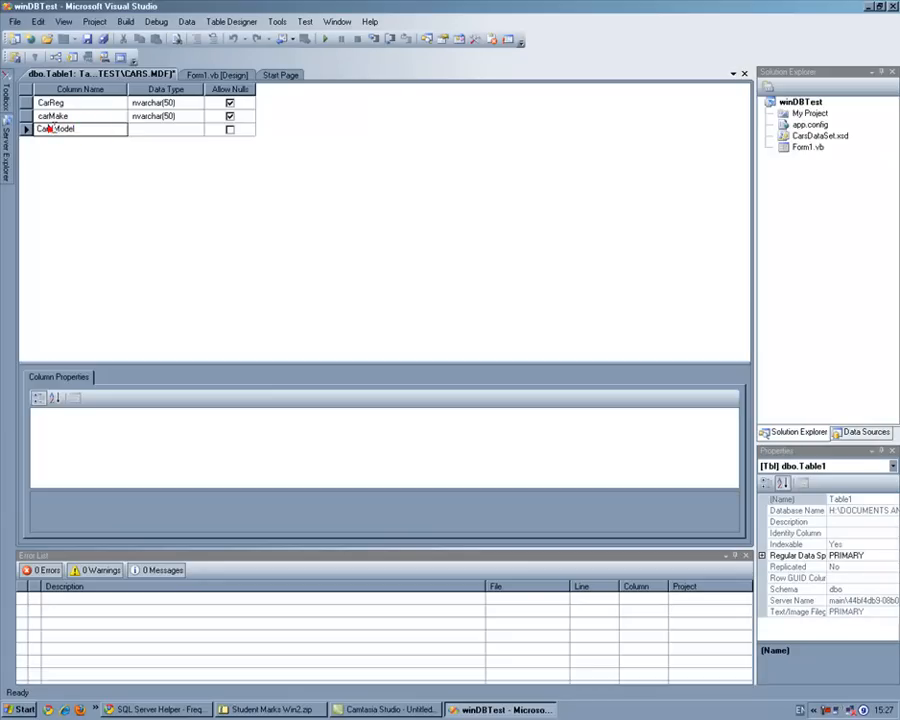
left_click(185, 130)
left_click(198, 130)
left_click(168, 176)
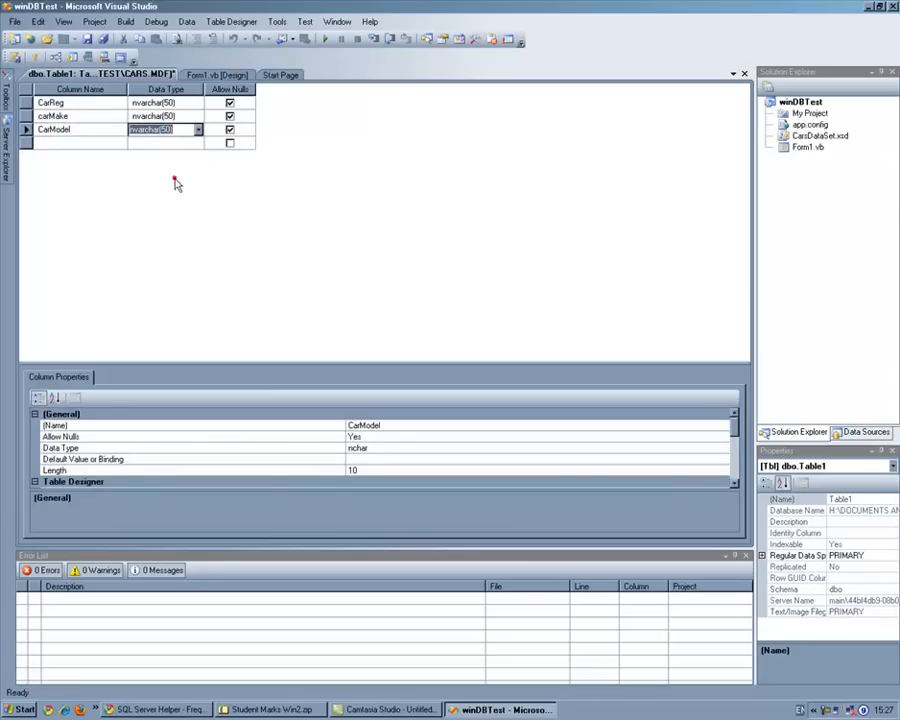
Step: Add a fourth column named Year with the data type int
left_click(84, 143)
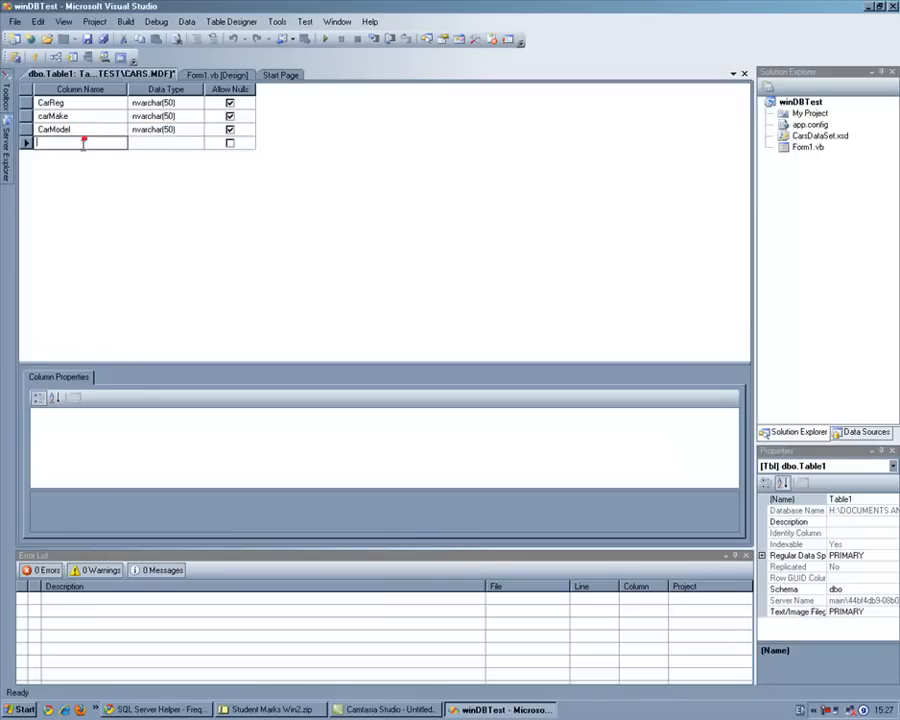
type("Year")
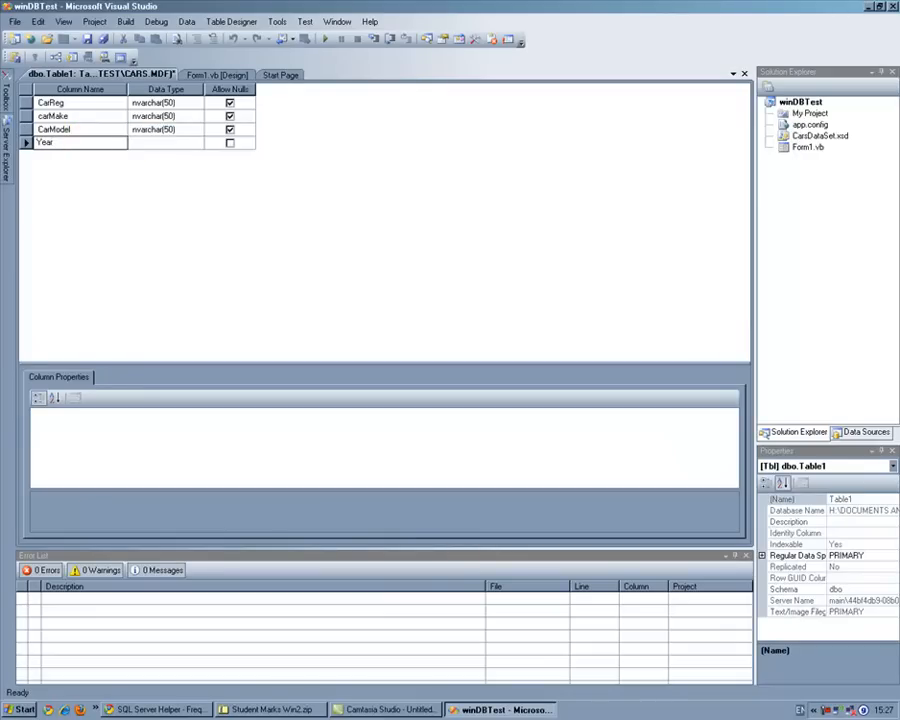
left_click(175, 144)
left_click(198, 143)
left_click(201, 193)
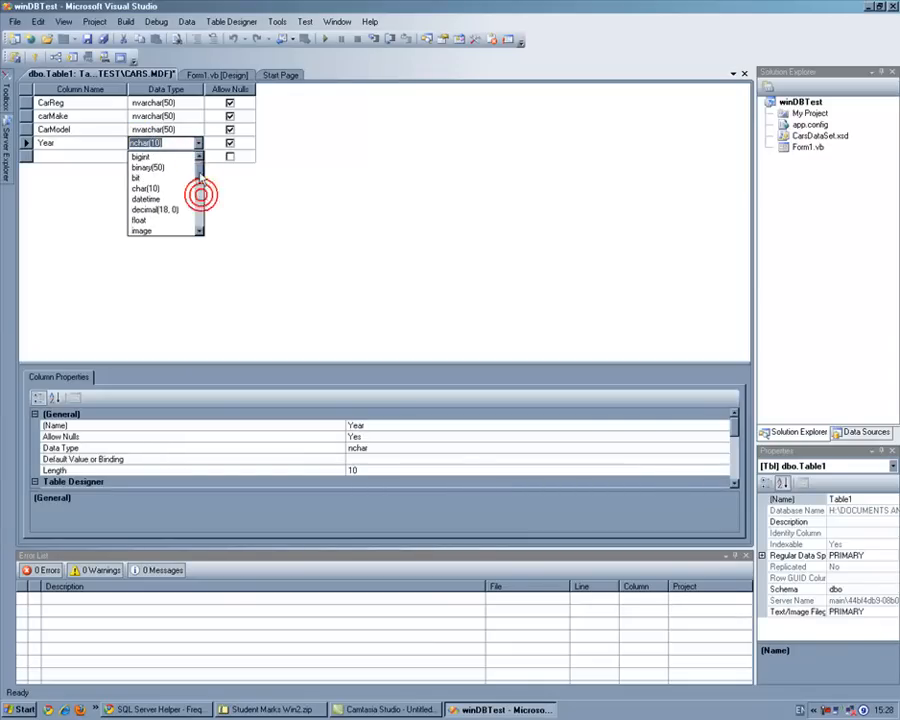
left_click(198, 157)
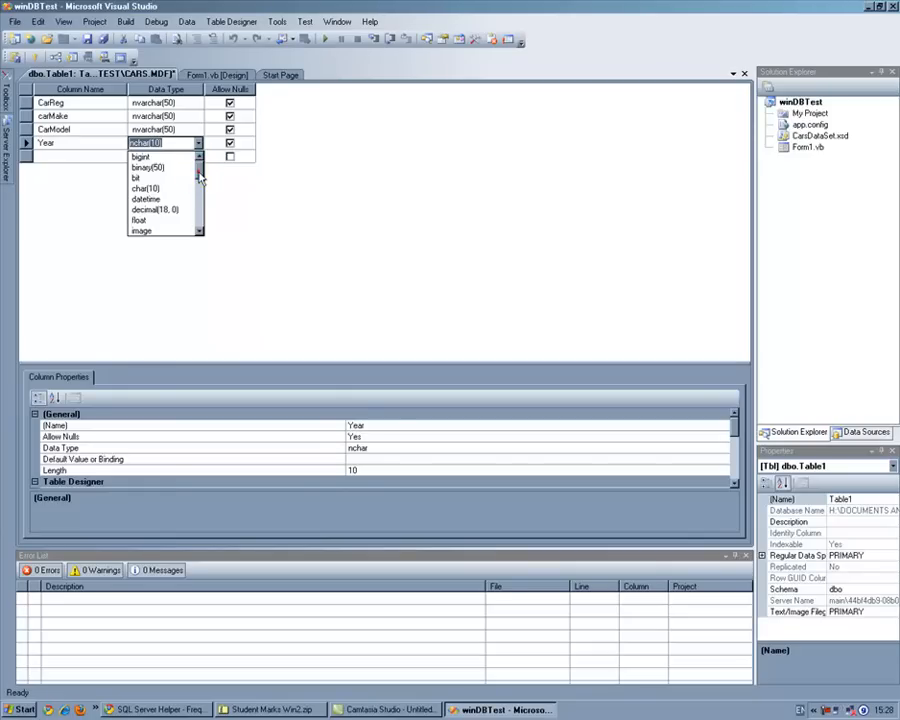
scroll(199, 175, "down", 1)
left_click(136, 213)
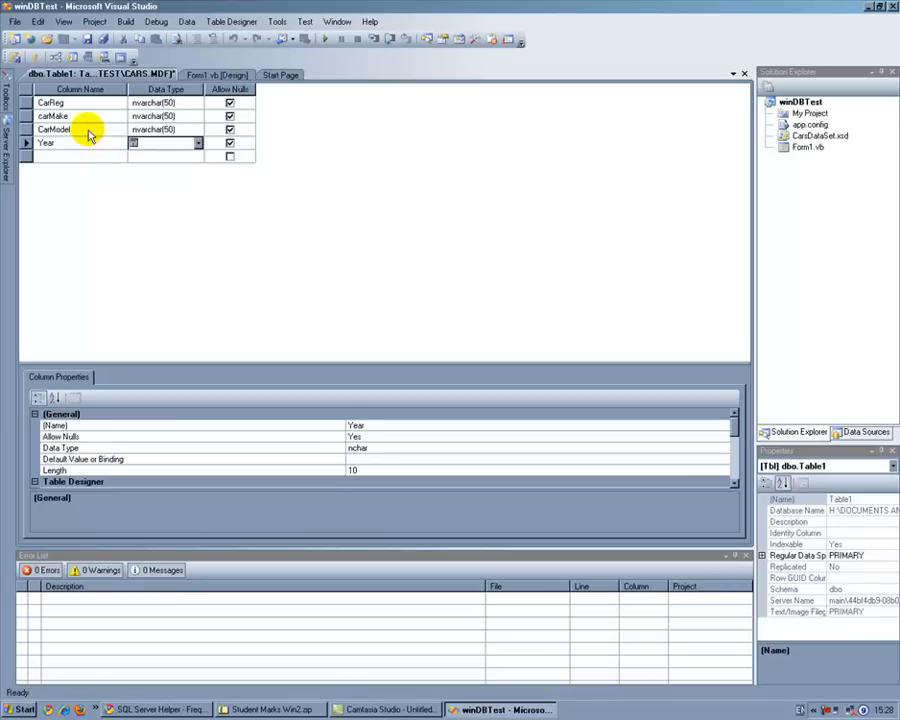
Step: Add a fifth column named colour with the data type nvarchar(50)
left_click(68, 156)
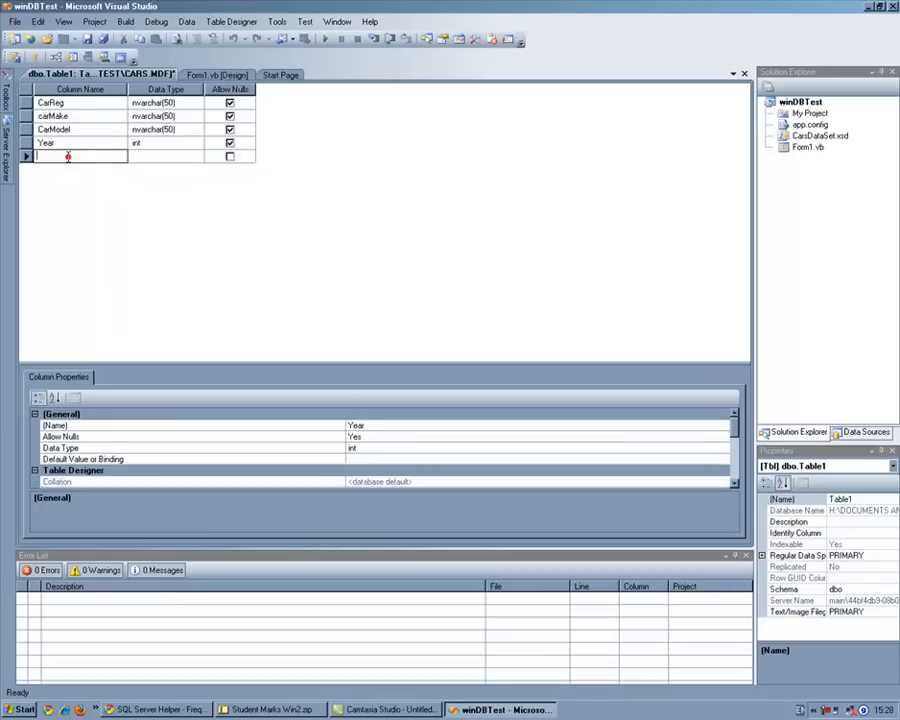
type("dol")
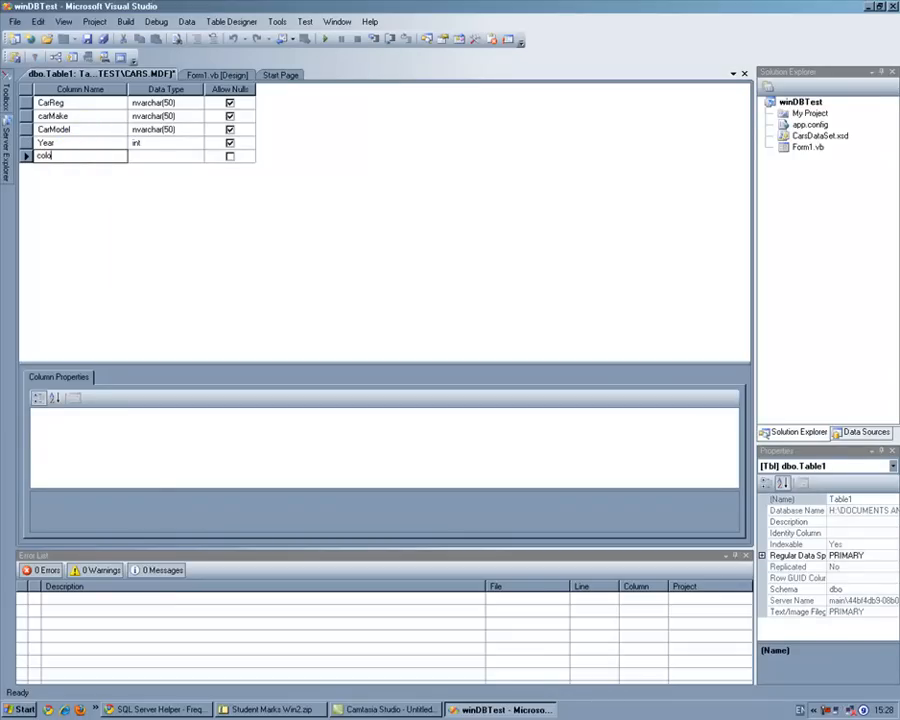
type("our")
left_click(145, 158)
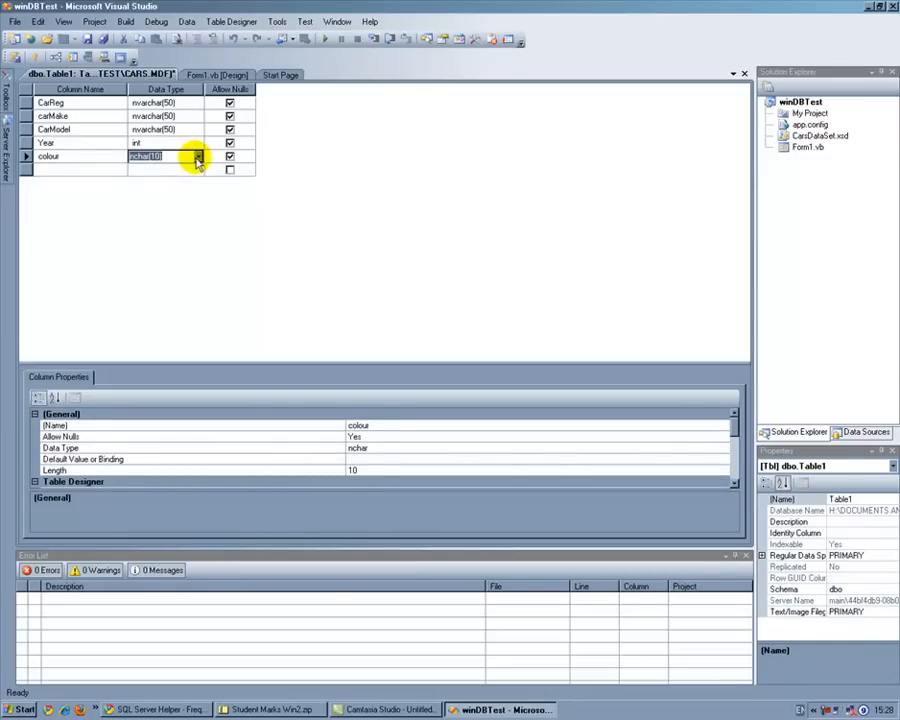
left_click(199, 158)
left_click(180, 200)
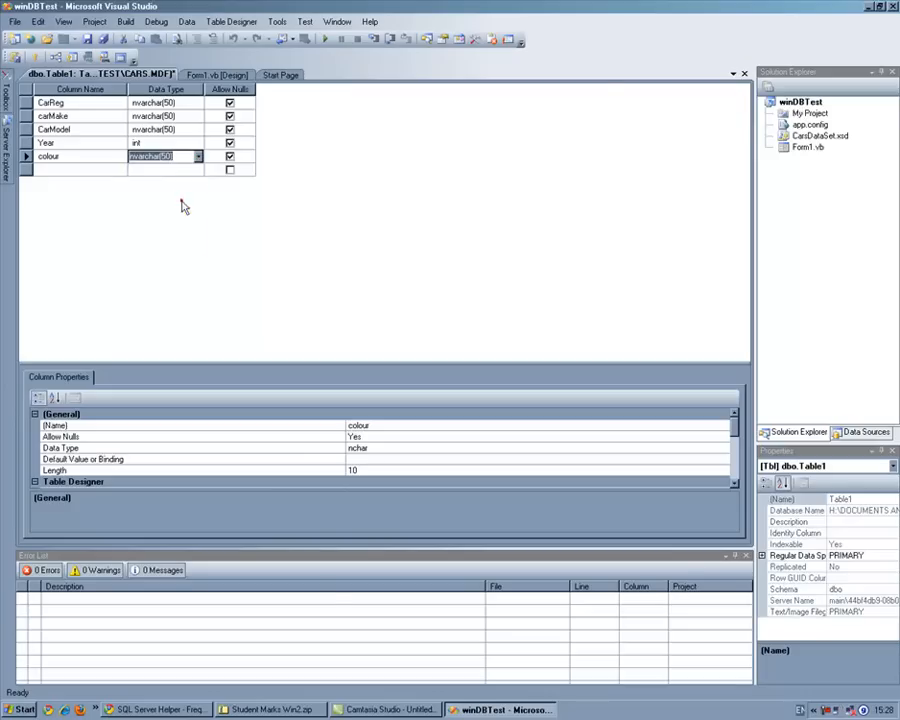
Step: Set the CarReg column as the table's primary key
left_click(82, 102)
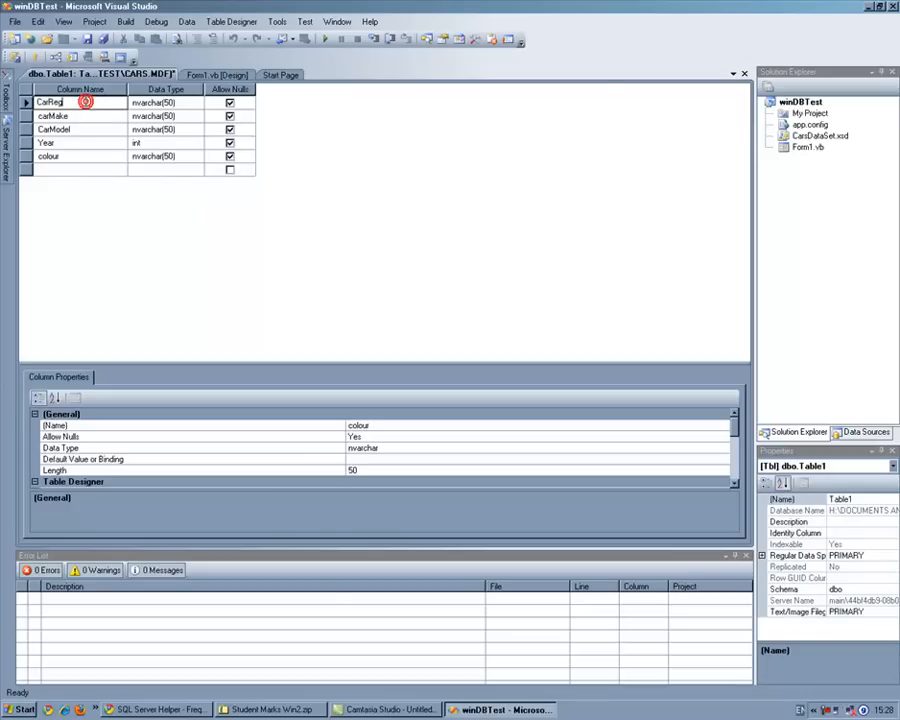
left_click_drag(68, 102, 26, 101)
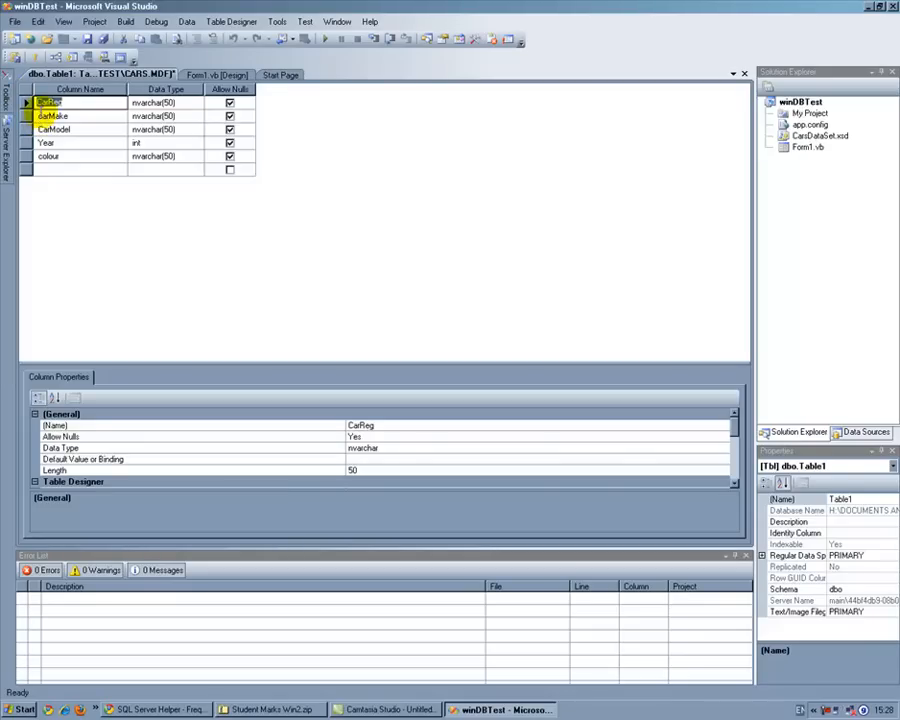
left_click(78, 103)
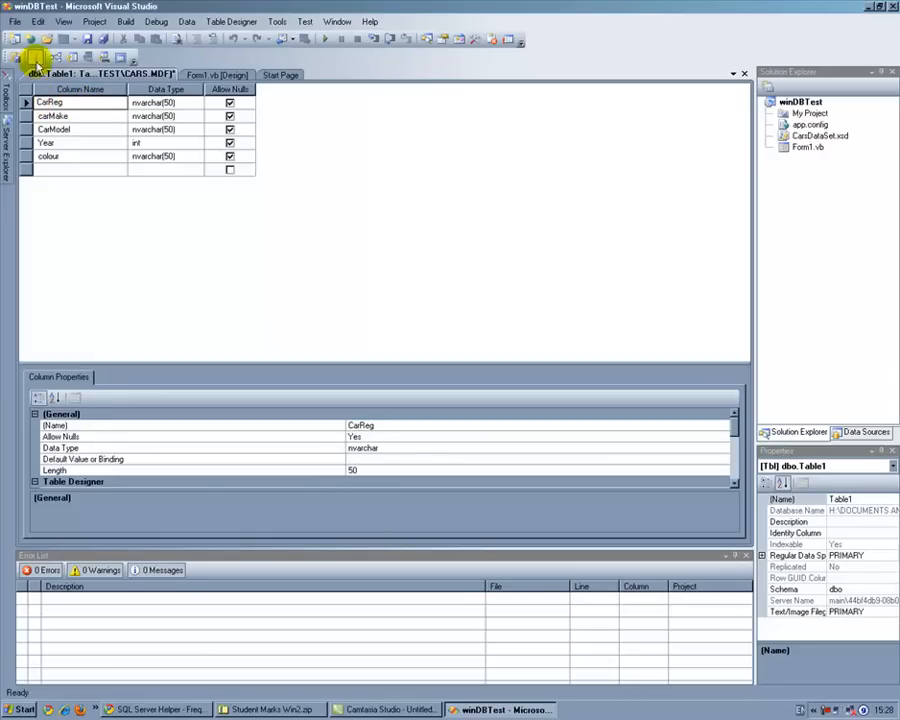
left_click(35, 58)
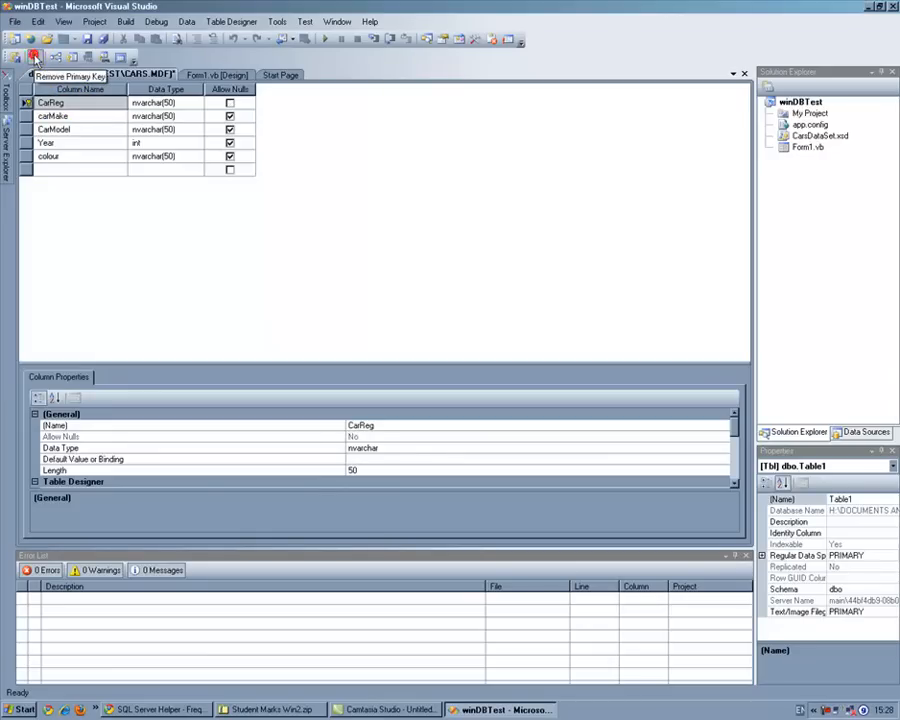
left_click(62, 116)
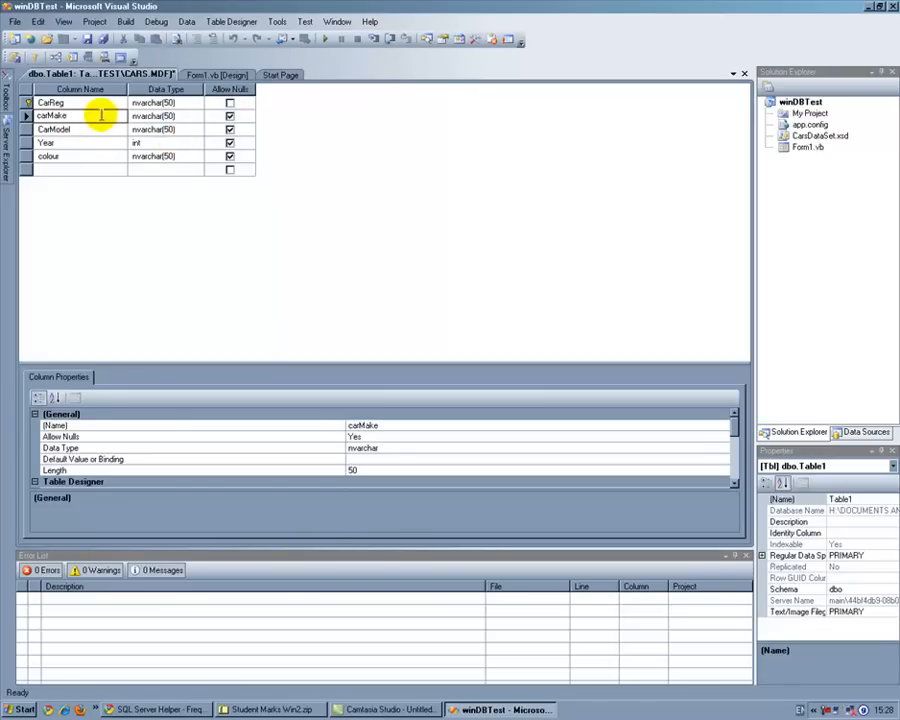
Step: Save the table design under the name tblCars
left_click(102, 41)
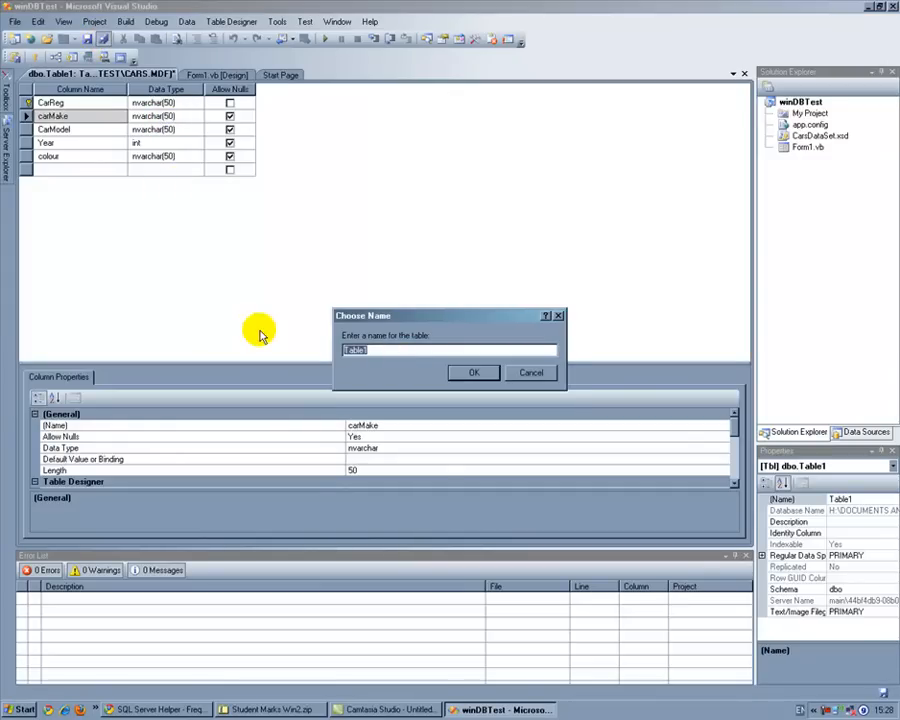
type("tblCars")
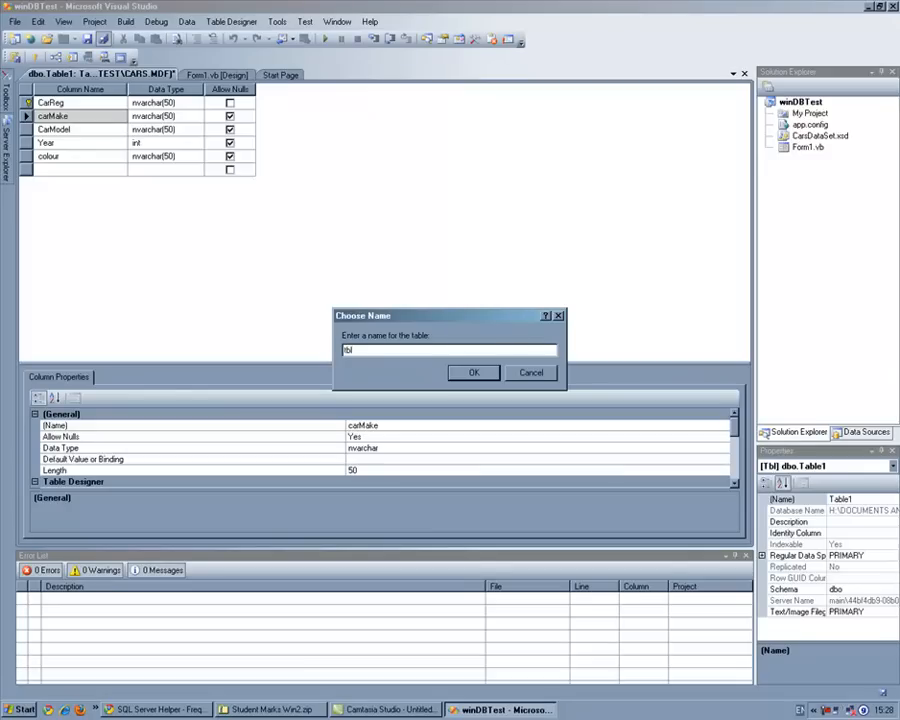
left_click(460, 376)
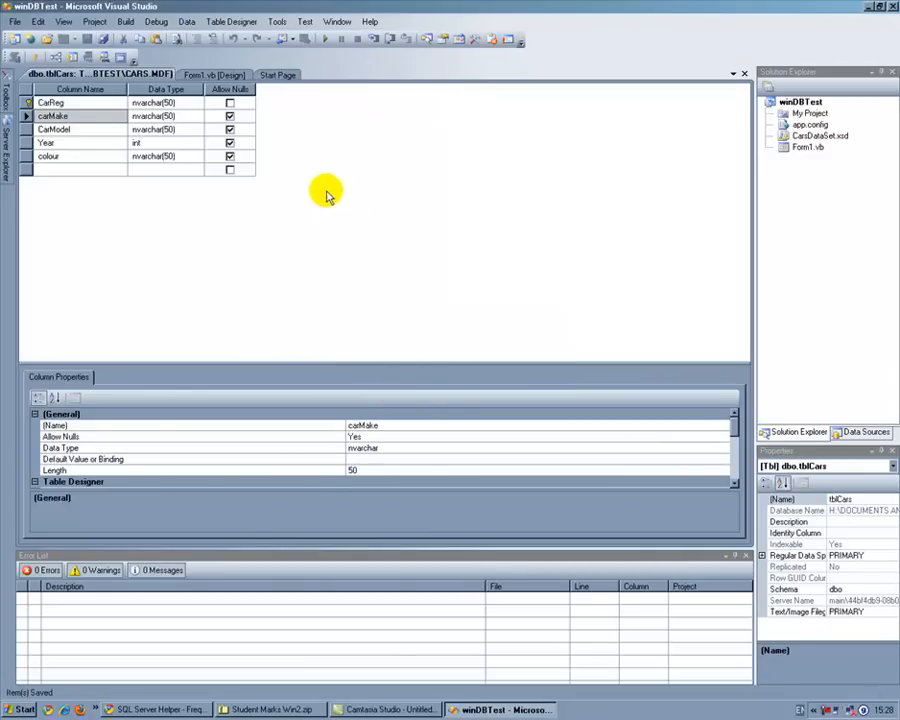
Step: Start a new table in the Tables folder of the Cars.mdf database
mouse_move(7, 125)
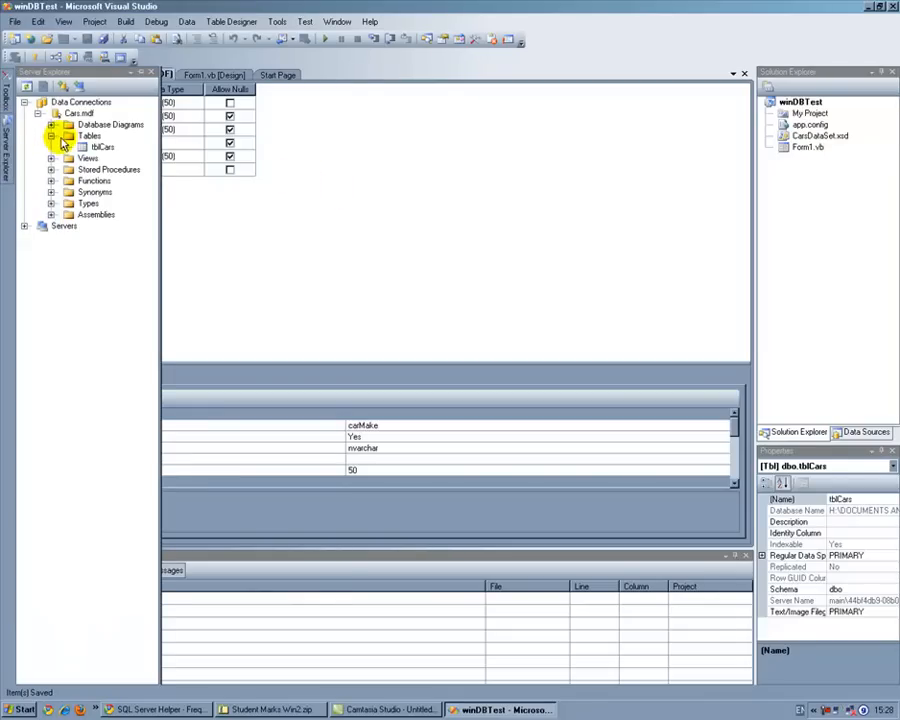
left_click(88, 136)
right_click(90, 138)
left_click(105, 152)
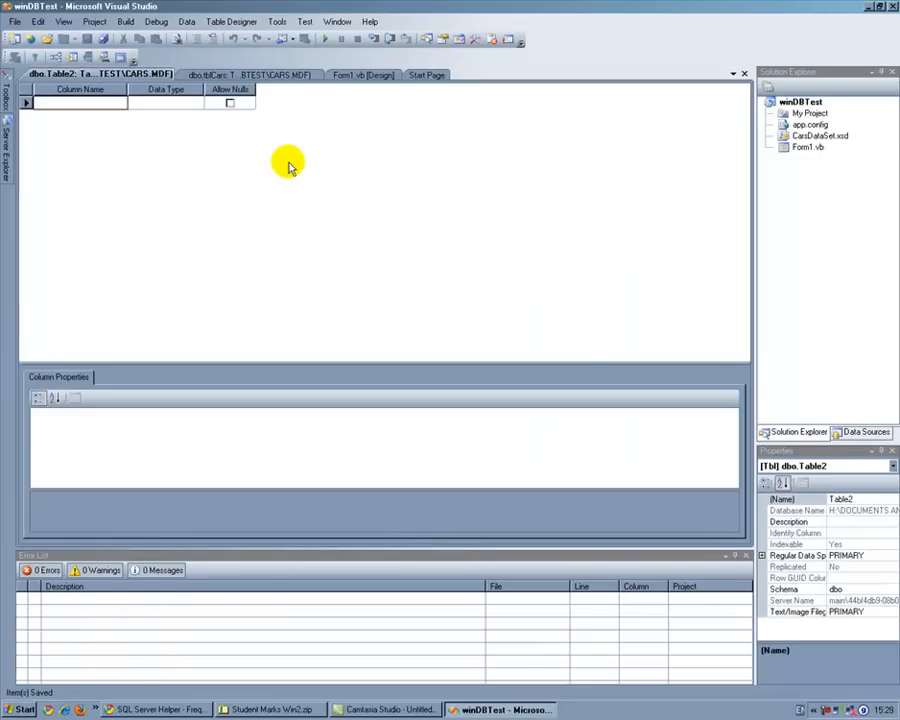
Step: Add a first column named hireID with the data type int
left_click(83, 102)
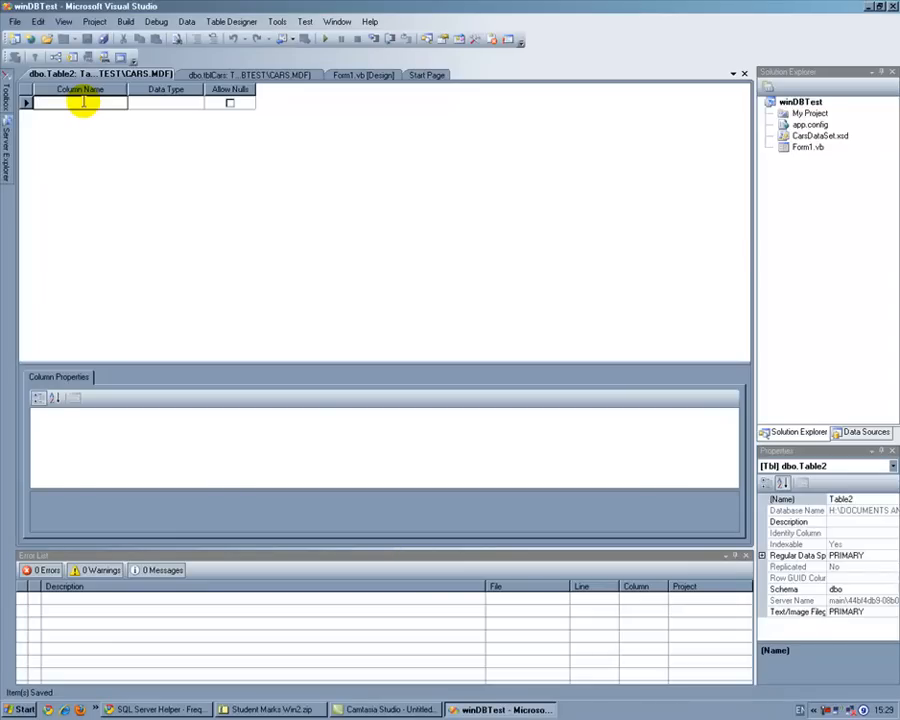
type("hire")
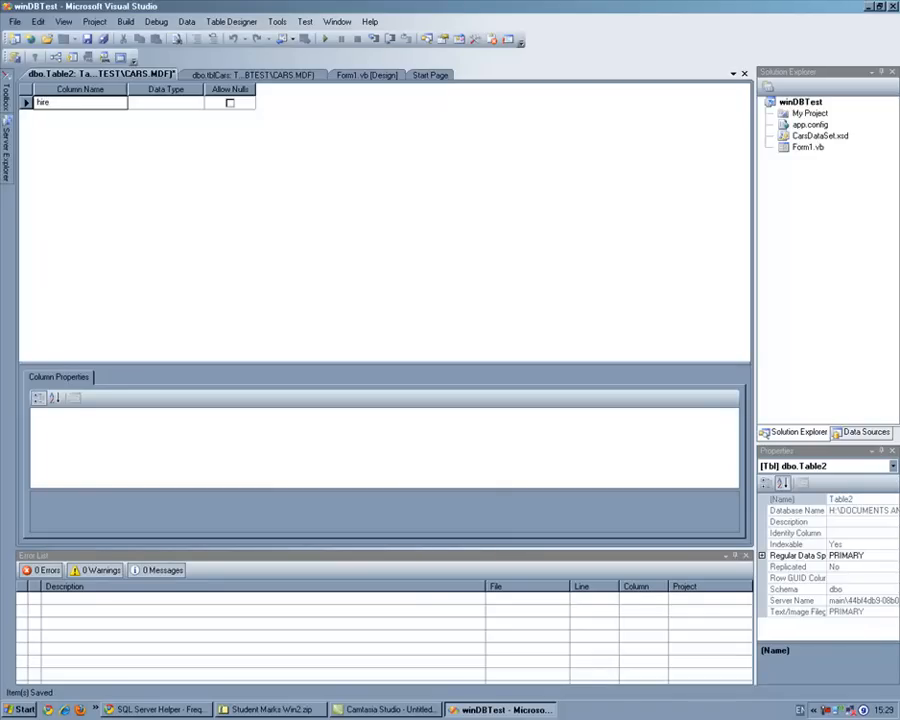
type("ID")
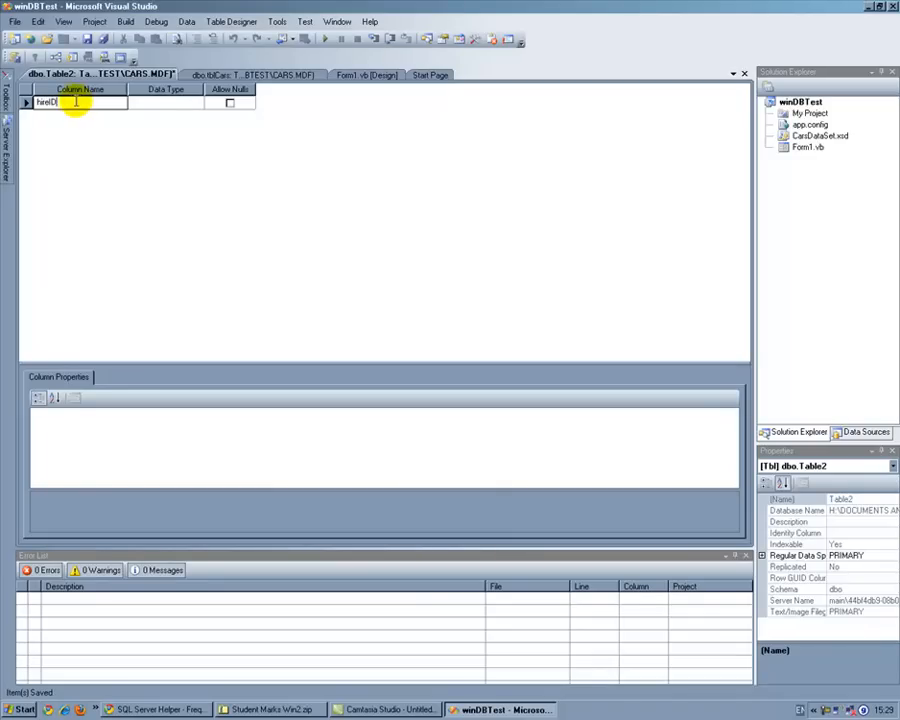
left_click(170, 102)
left_click(198, 103)
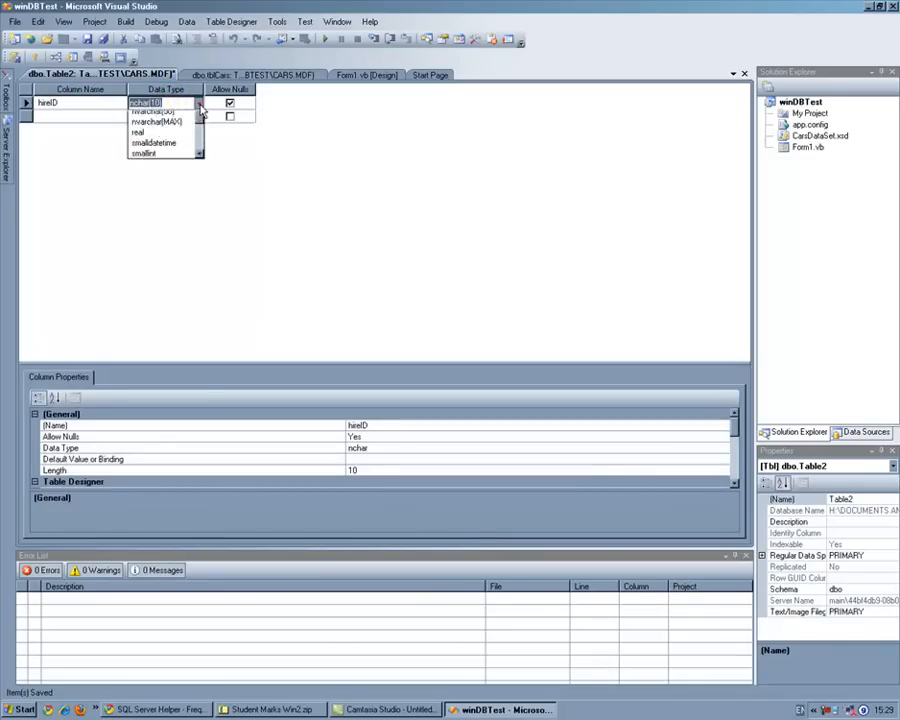
left_click(198, 142)
left_click_drag(198, 142, 176, 130)
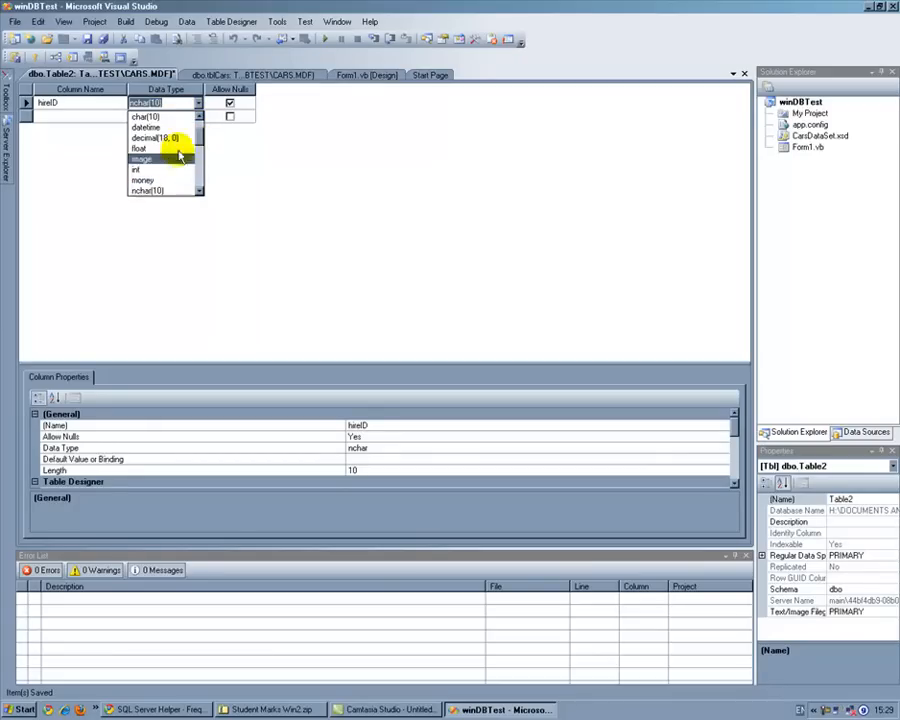
left_click(148, 164)
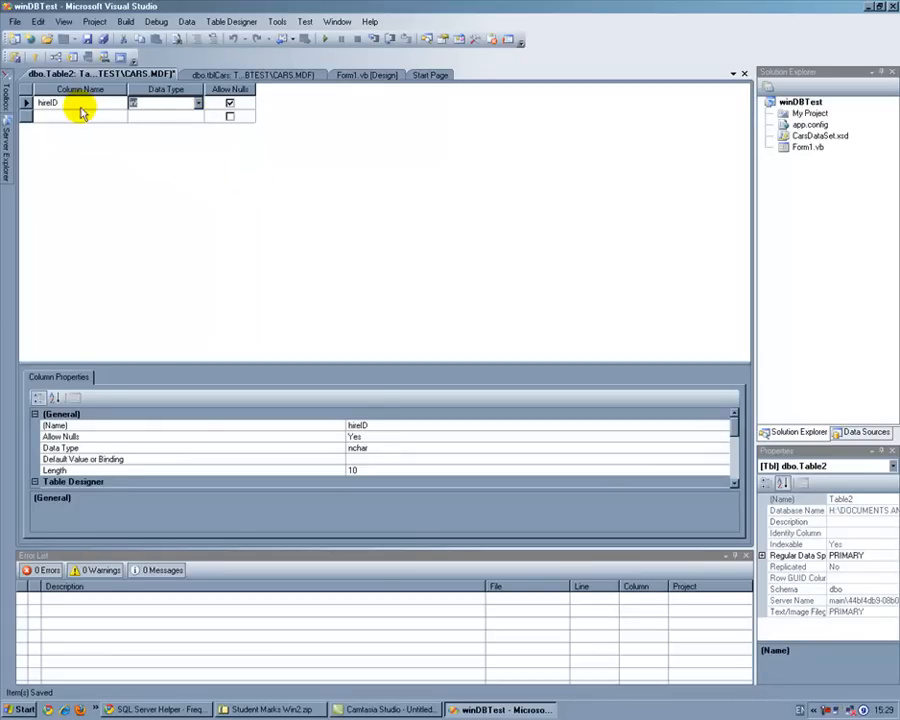
Step: Set Is Identity to Yes for the hireID column and make it the table's primary key
left_click(80, 103)
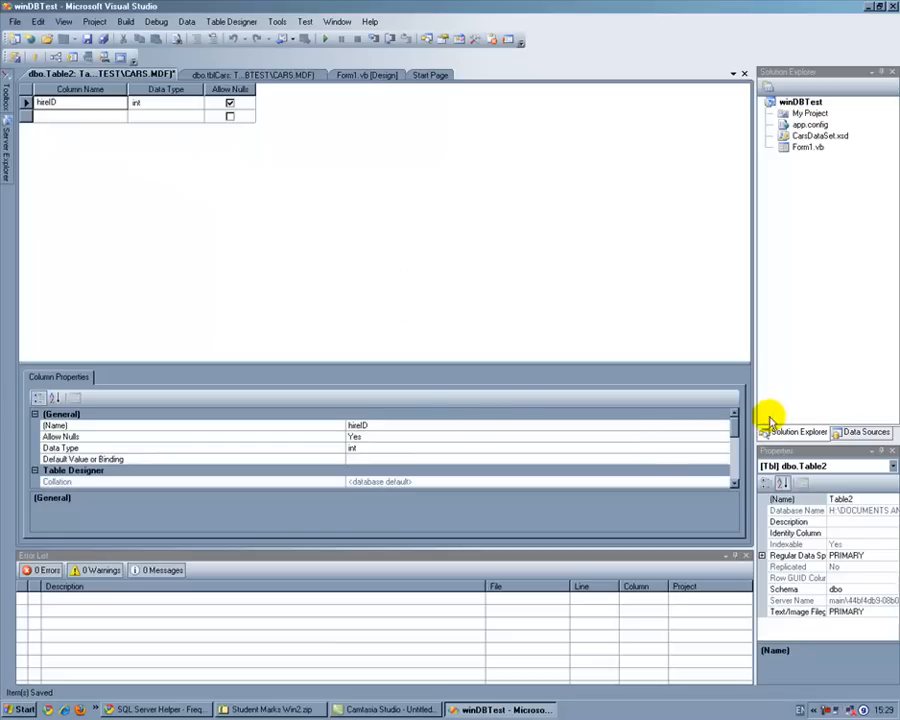
left_click_drag(735, 430, 736, 464)
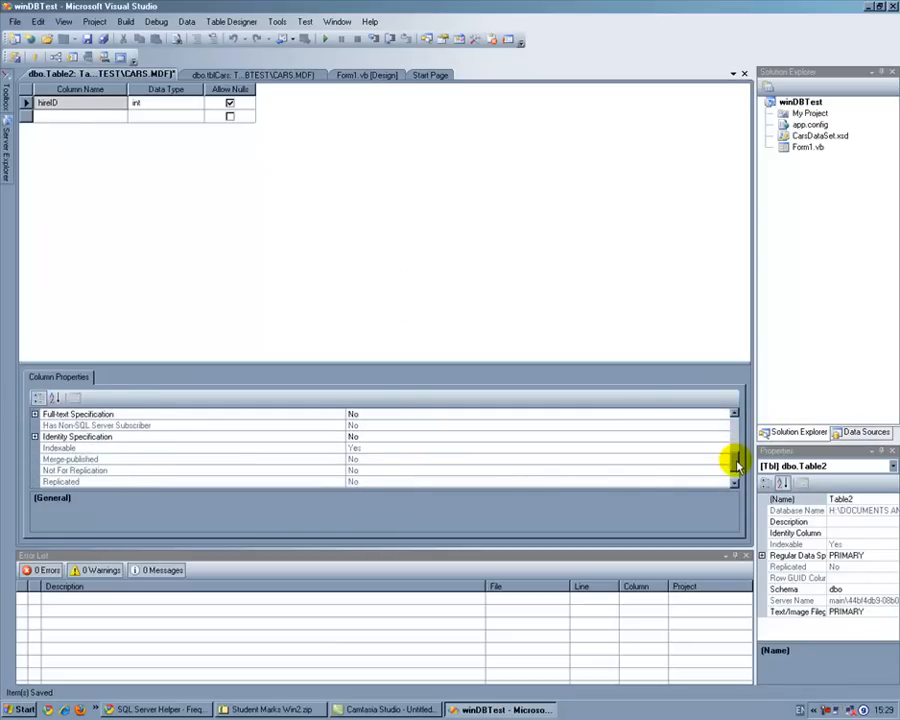
left_click(34, 437)
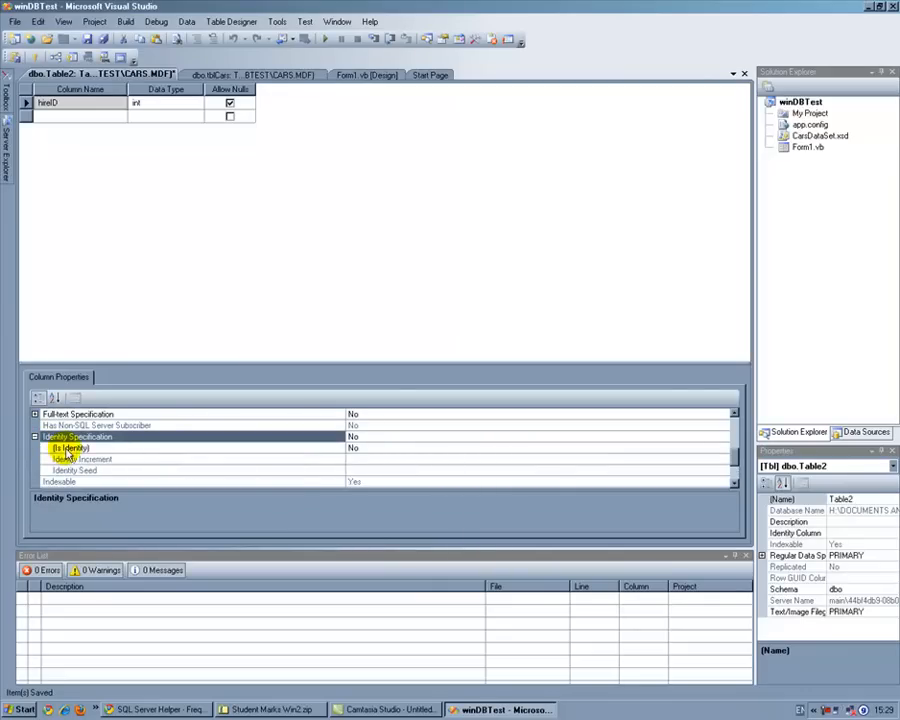
left_click(370, 449)
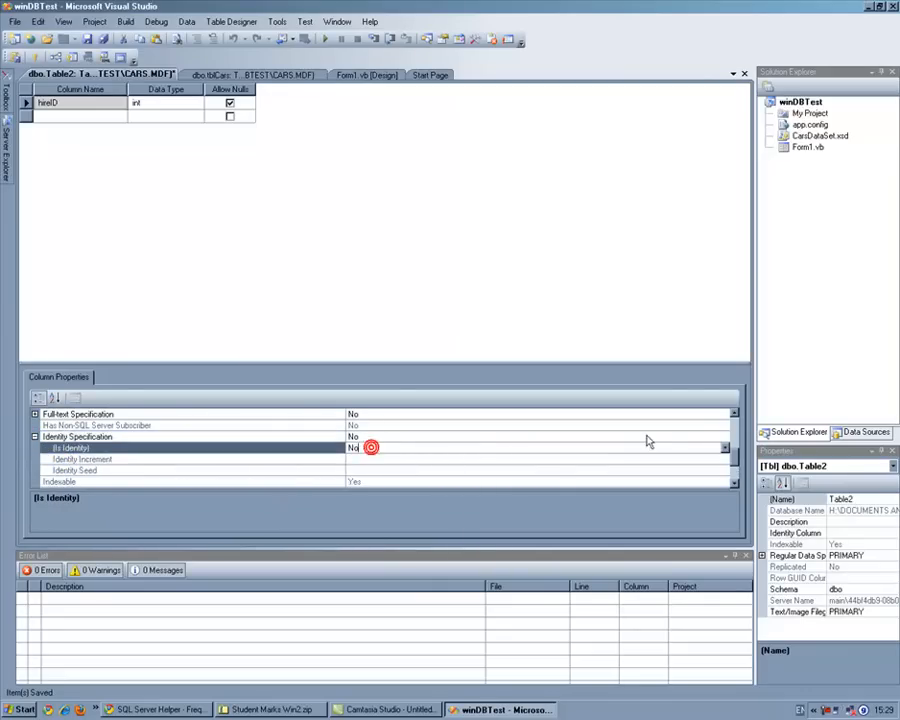
left_click(722, 449)
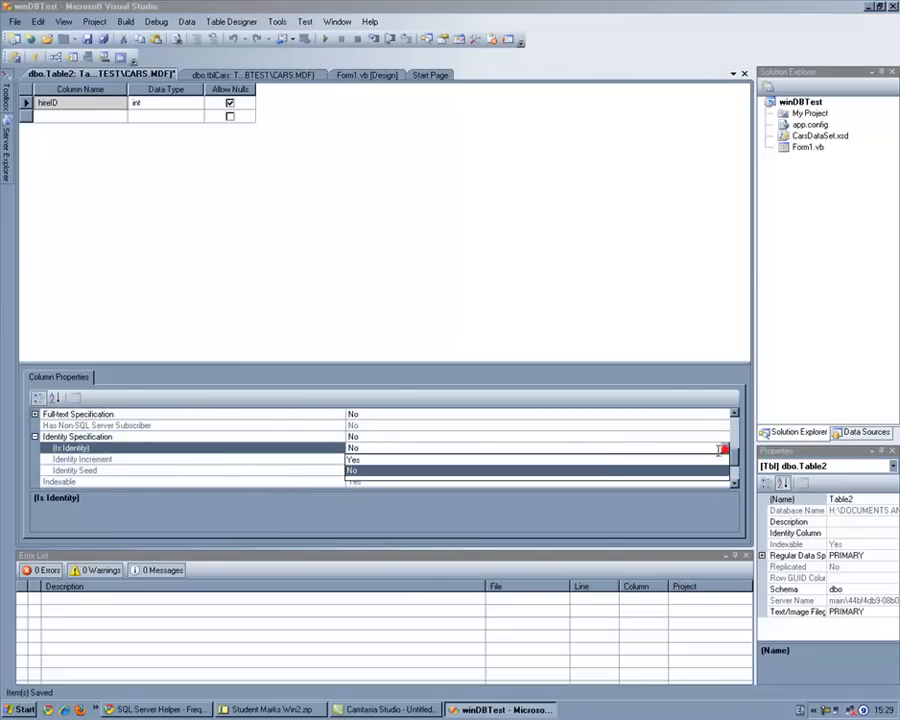
left_click(611, 460)
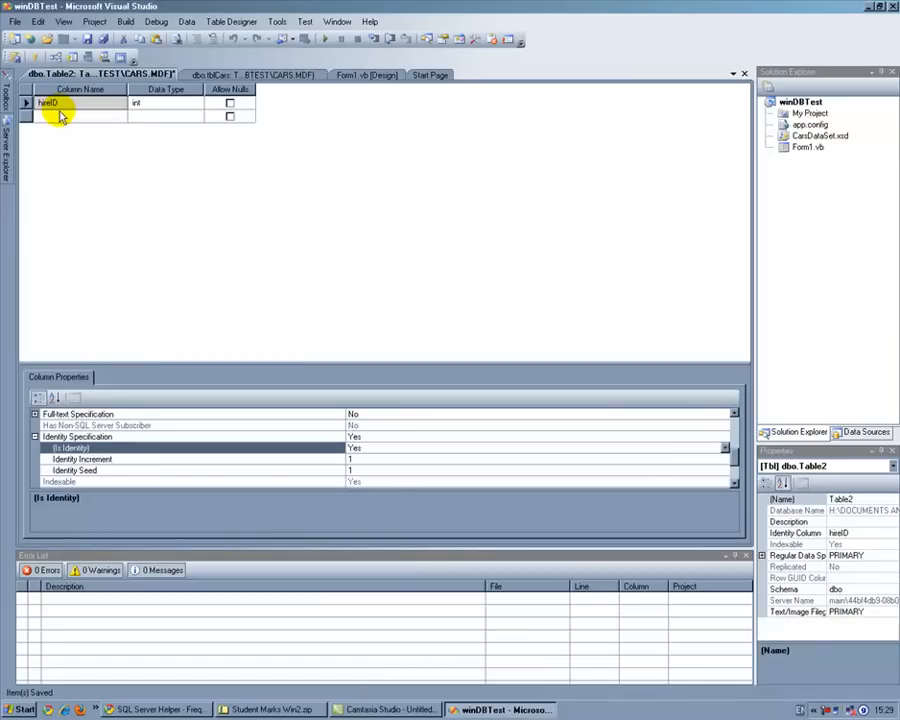
left_click(27, 102)
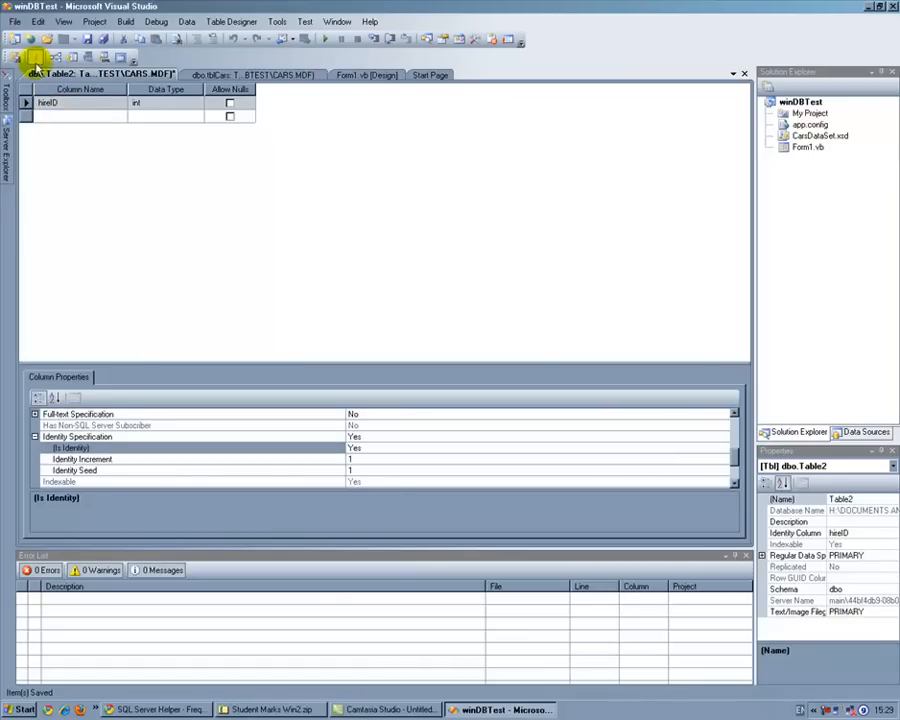
left_click(35, 57)
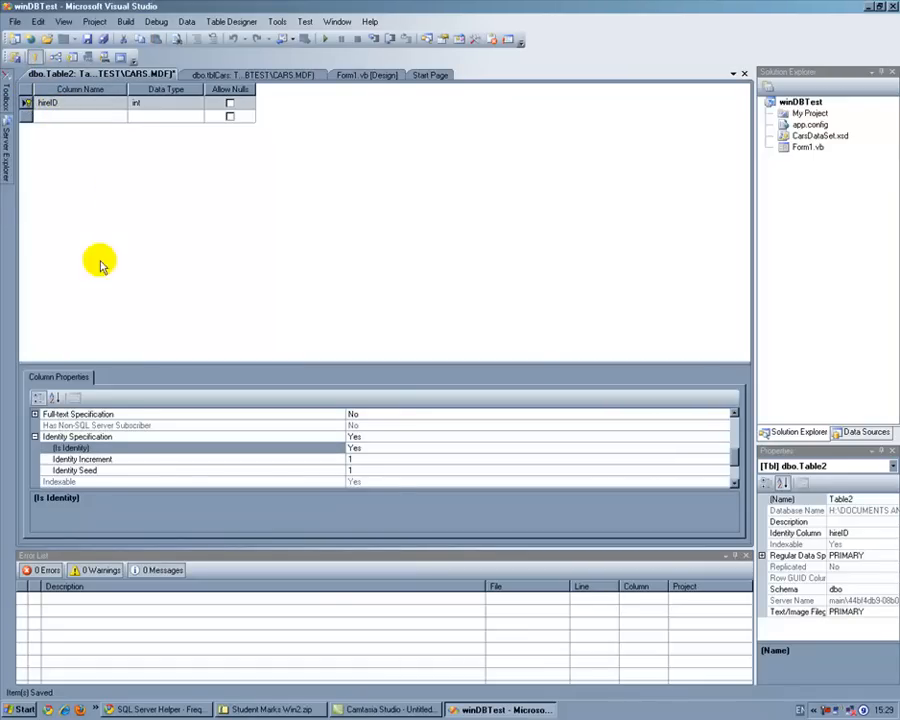
Step: Add a second column named DateOFHire with the data type datetime and disallow nulls for it
left_click(68, 114)
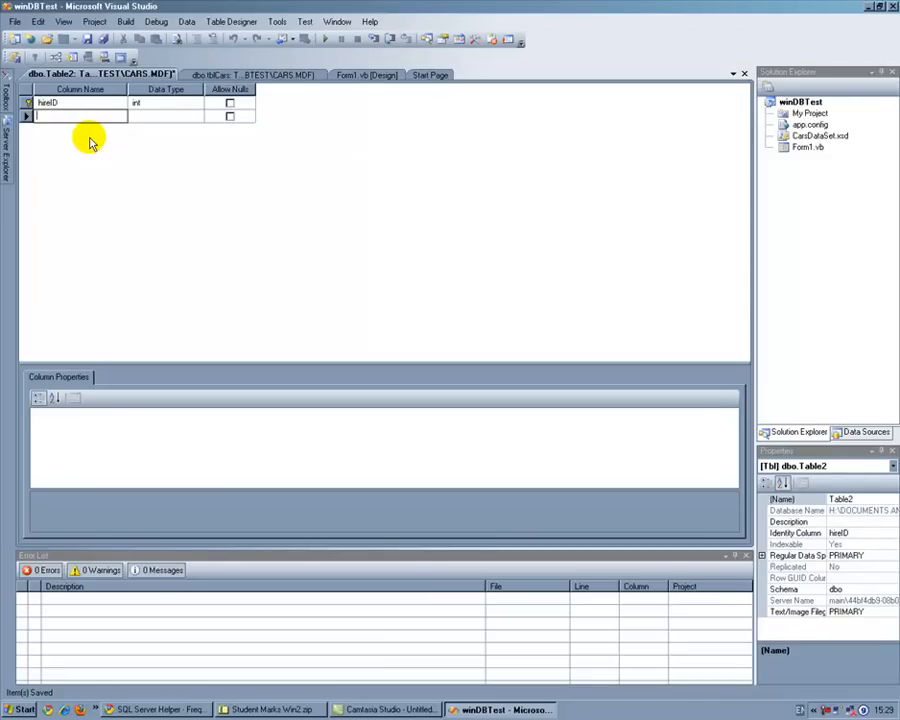
type("DateOFHire")
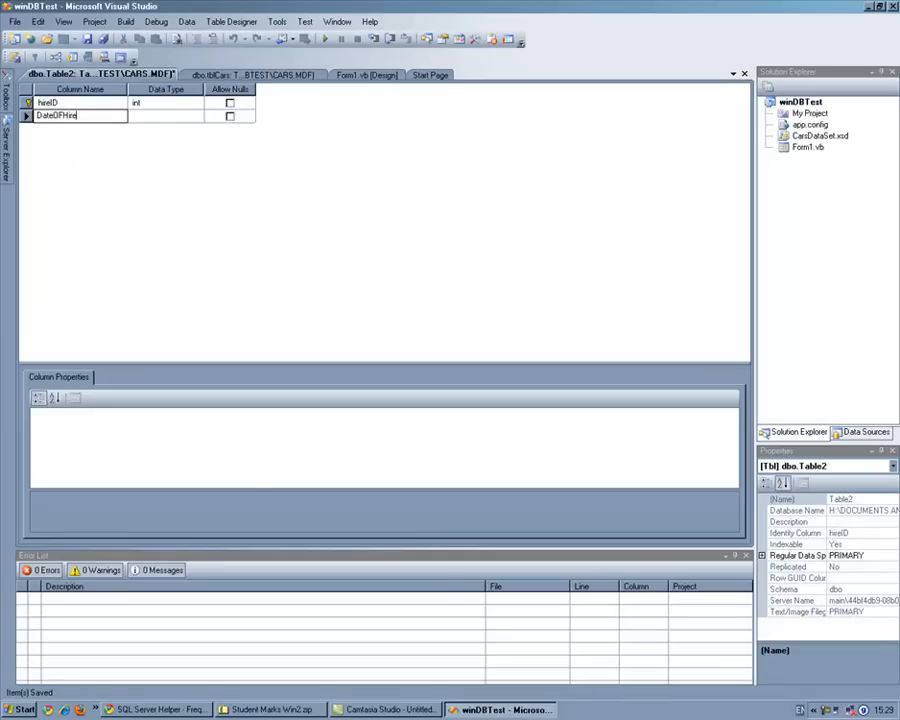
left_click(150, 116)
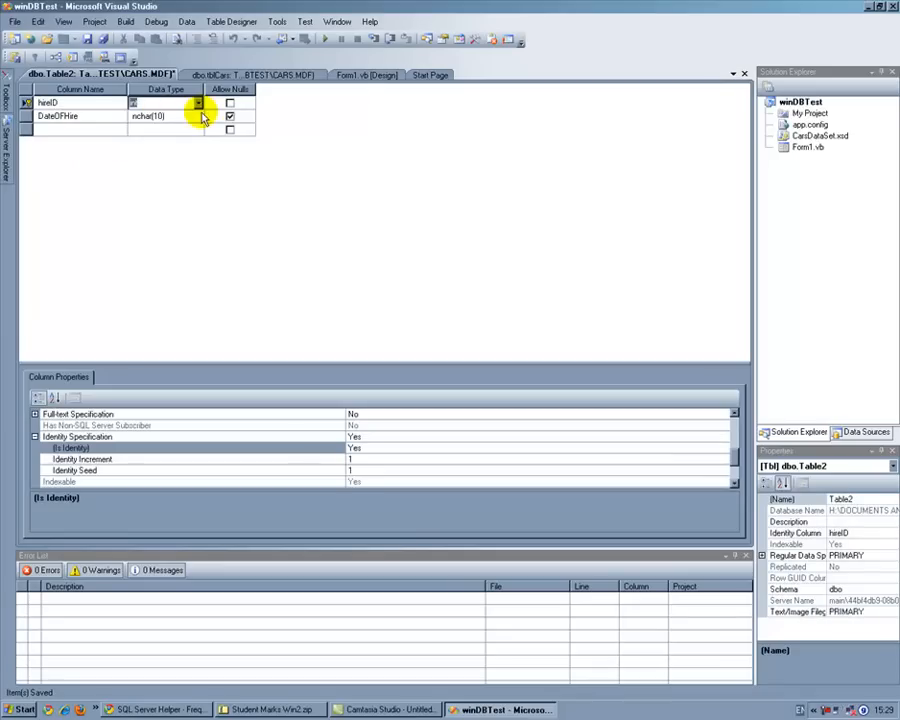
left_click(197, 116)
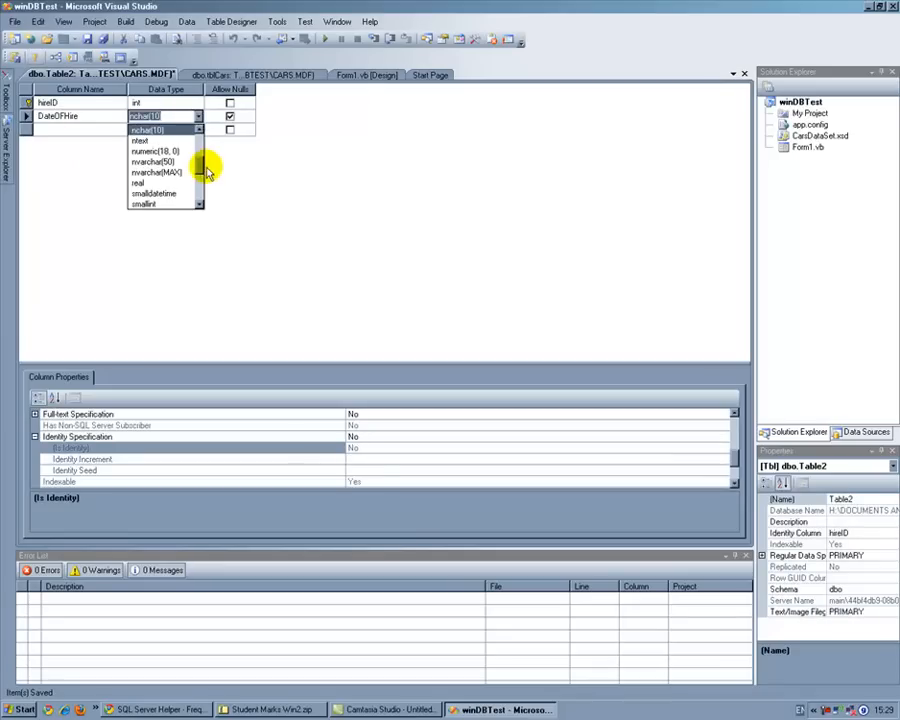
left_click_drag(203, 170, 201, 141)
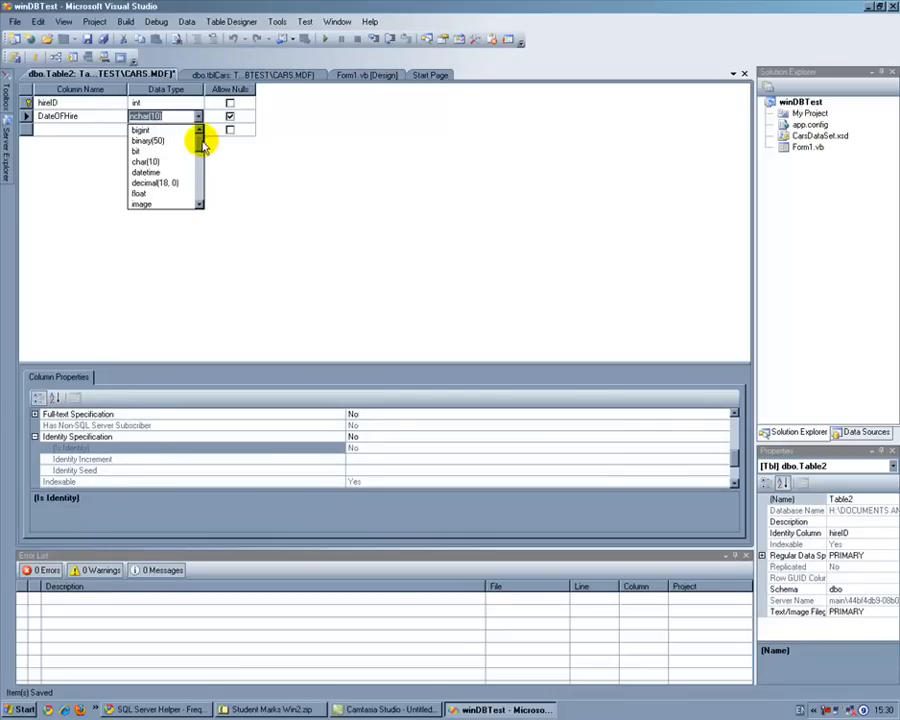
left_click(176, 172)
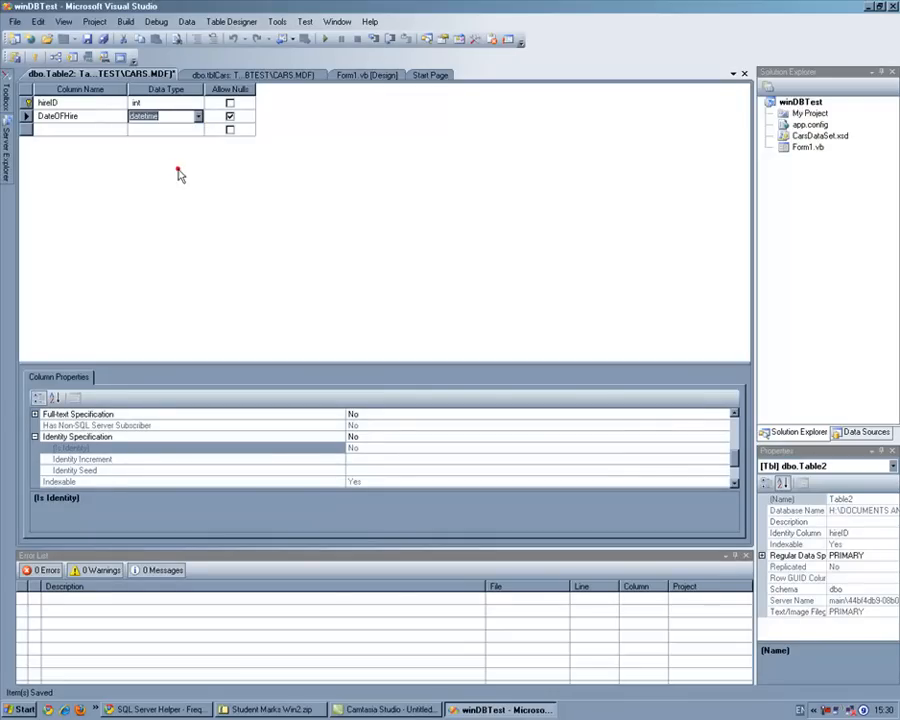
left_click(78, 127)
left_click(230, 116)
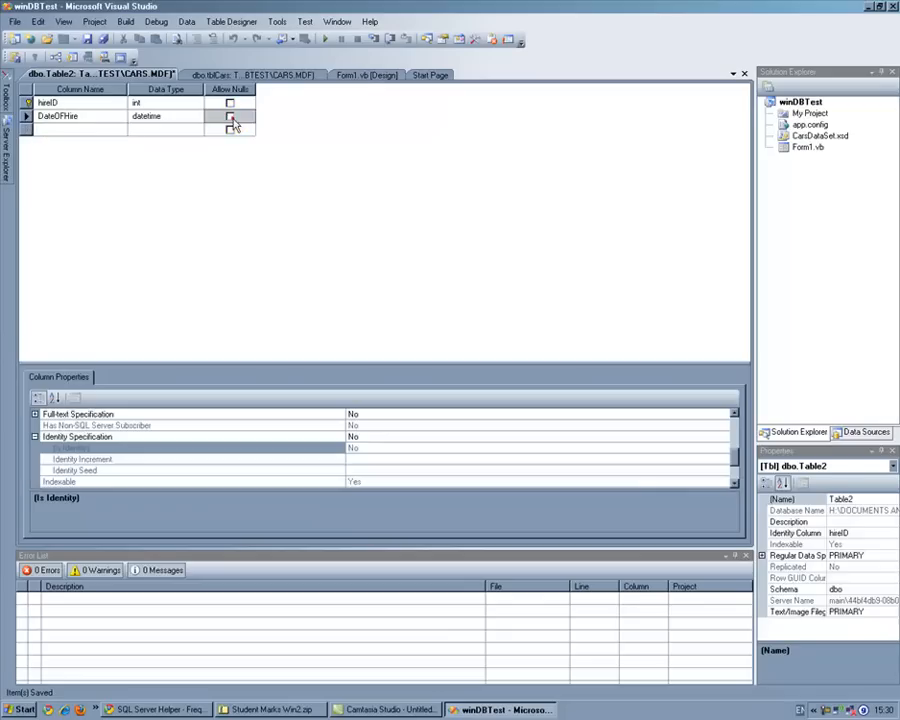
Step: Add a third column named NamePerson with the data type nvarchar(50)
left_click(78, 129)
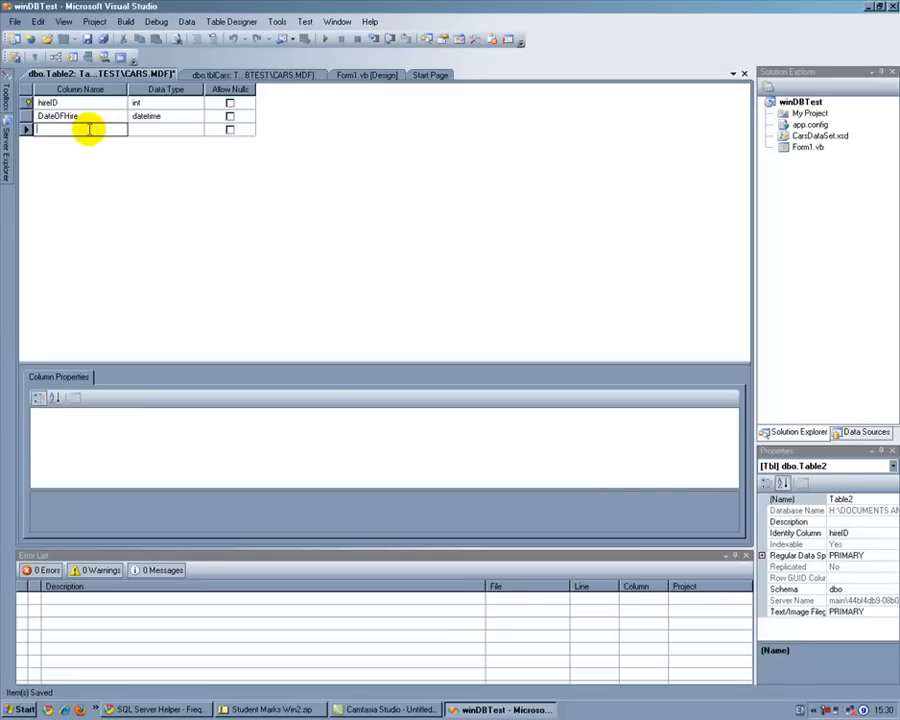
type("NAm")
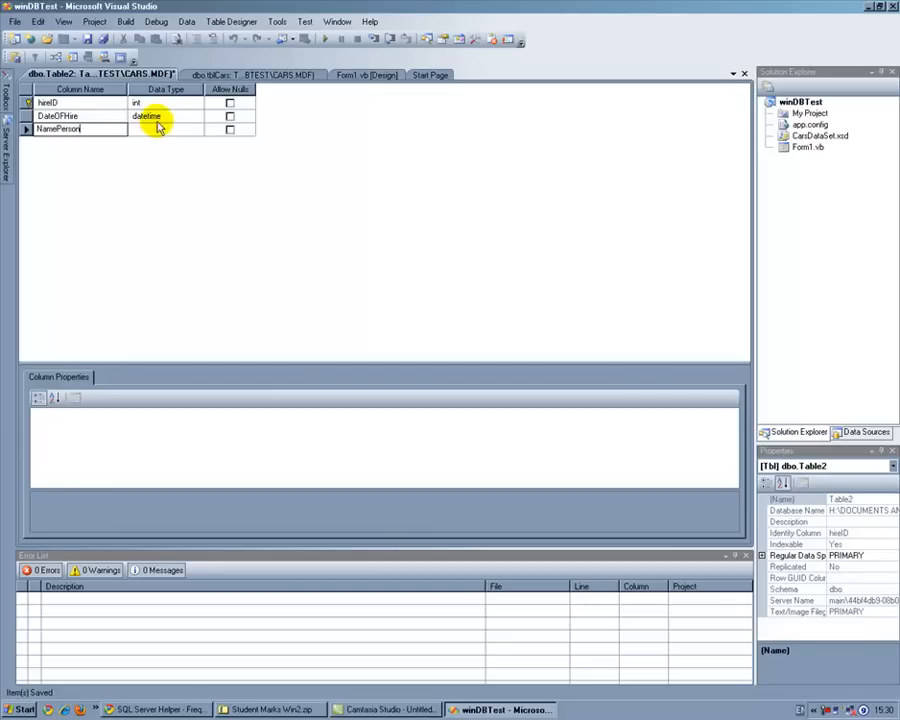
left_click(156, 129)
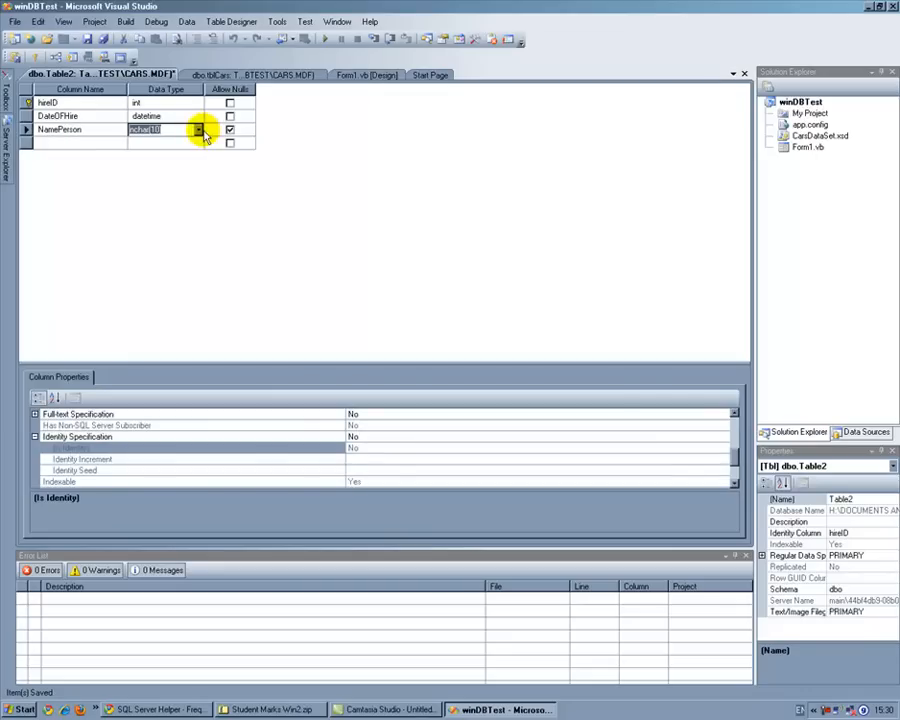
left_click(199, 129)
left_click(175, 177)
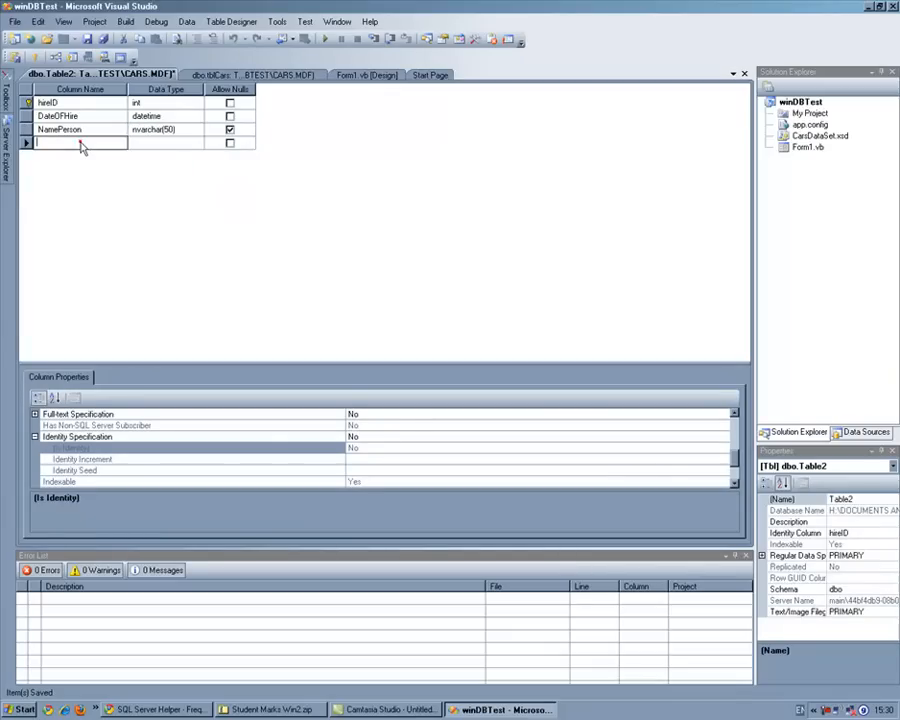
Step: Add a fourth column named CarReg with the data type nchar(10)
left_click(80, 142)
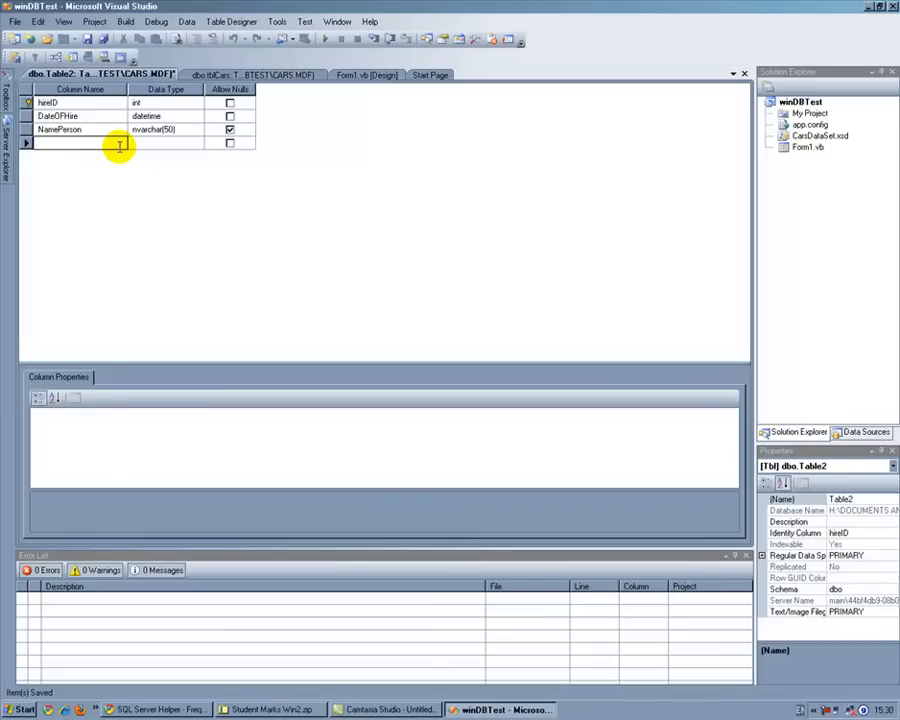
type("CarReg")
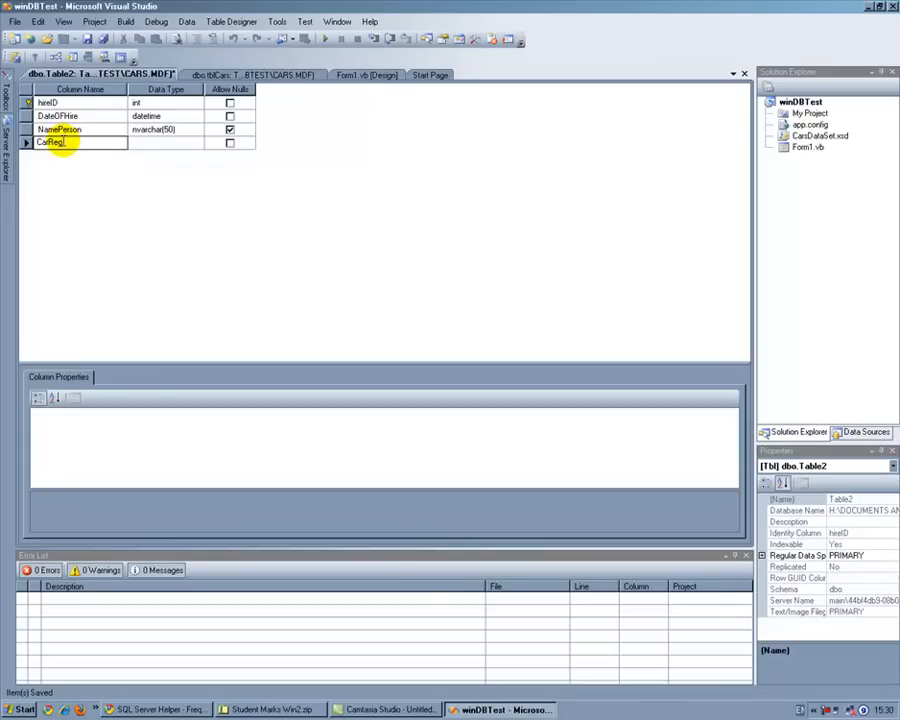
double_click(58, 143)
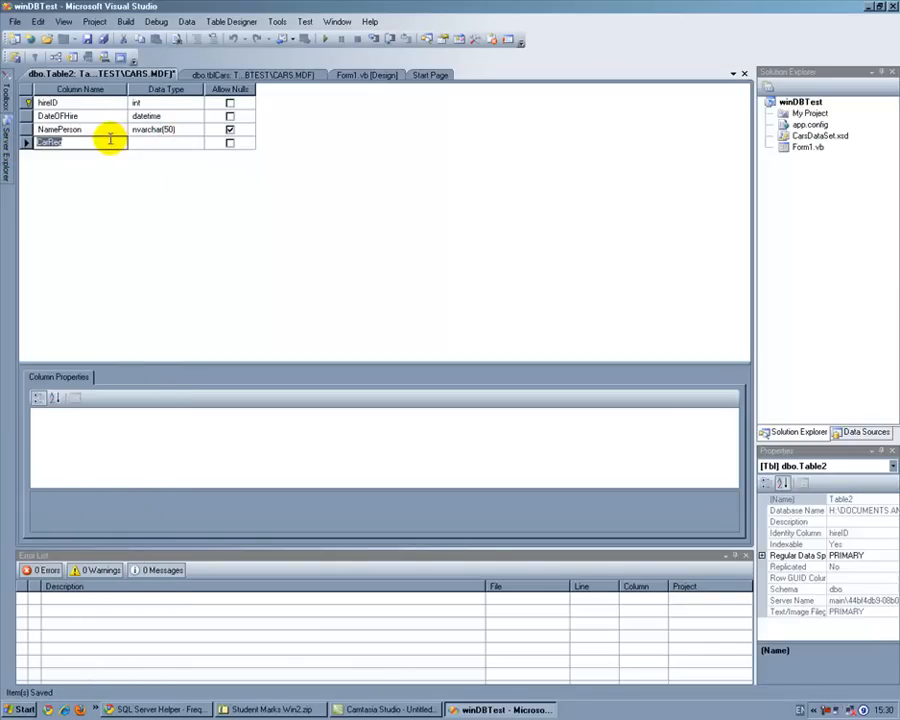
left_click(145, 143)
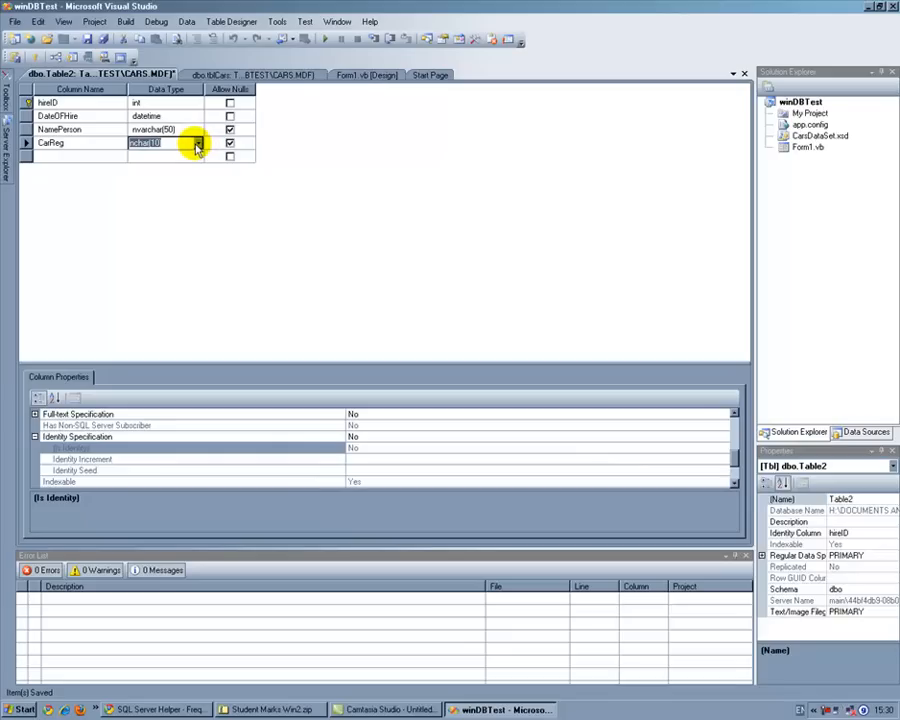
Step: Save the new table design under the name tblHire
left_click(88, 40)
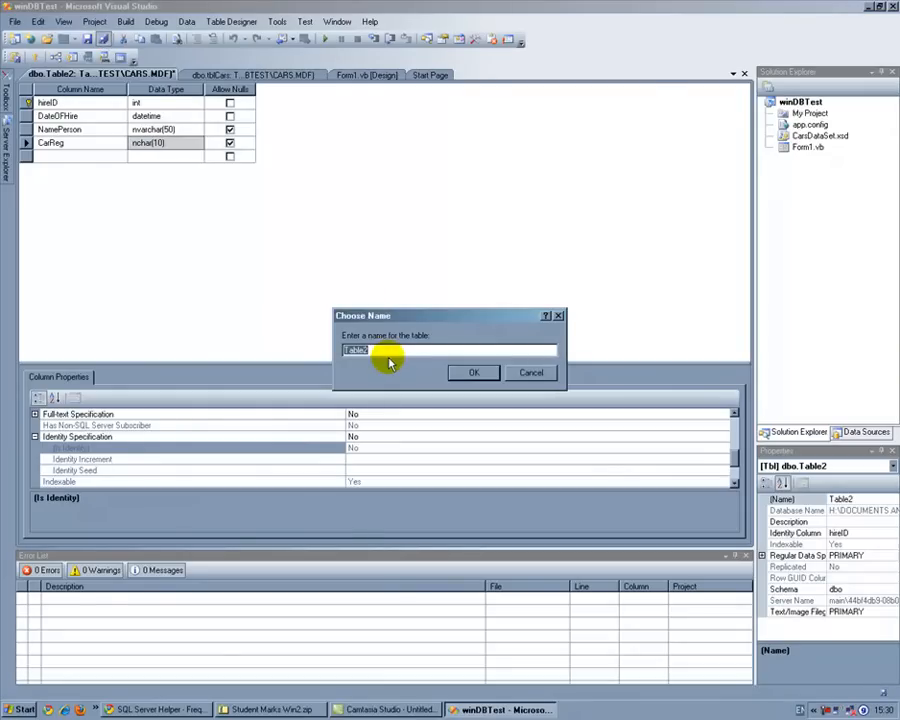
type("tblHir")
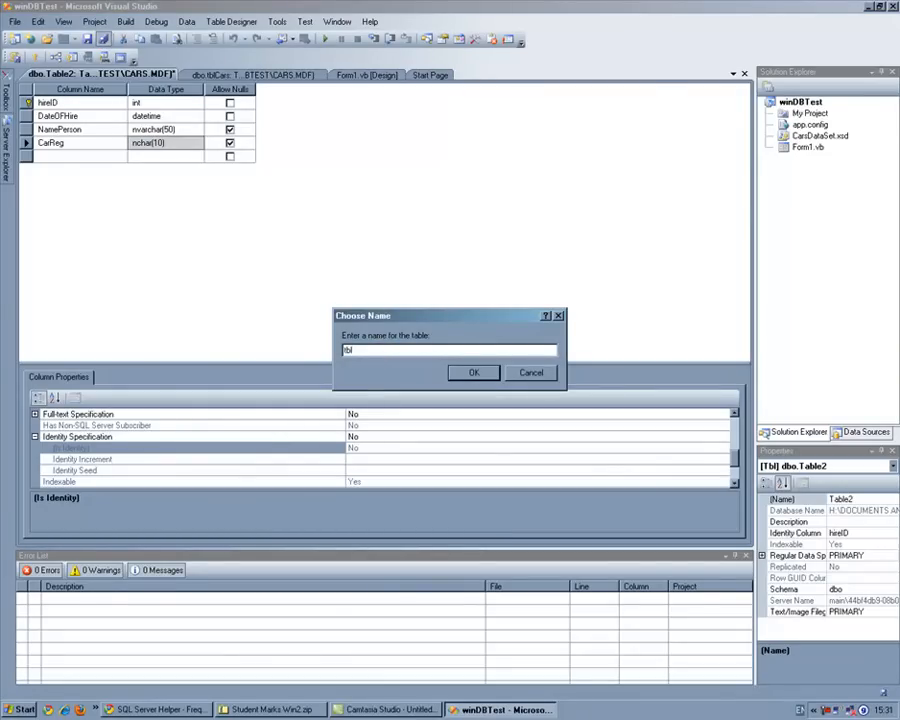
left_click(474, 372)
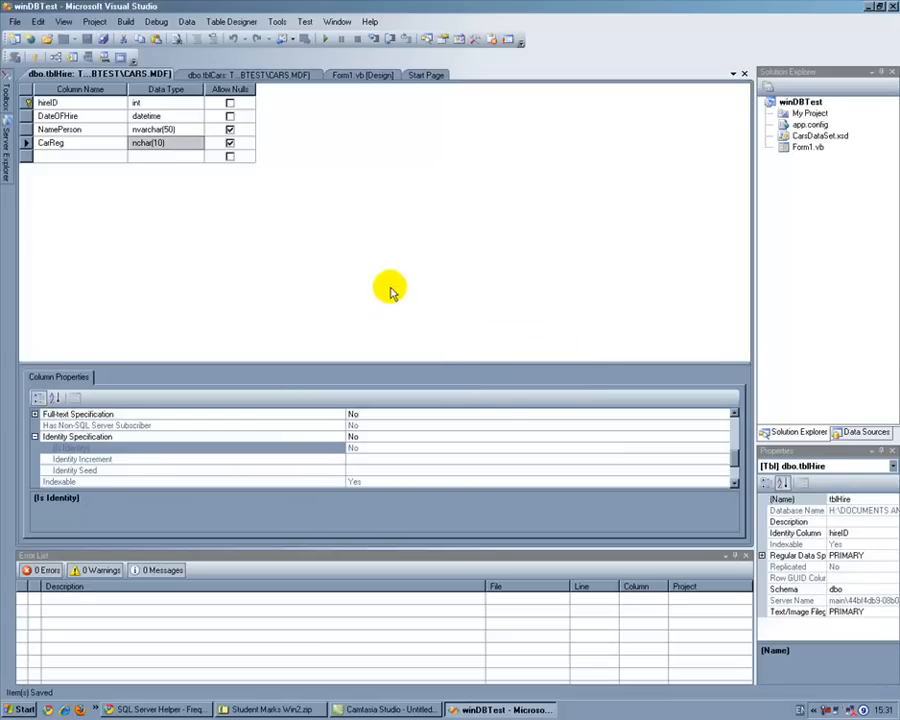
mouse_move(7, 135)
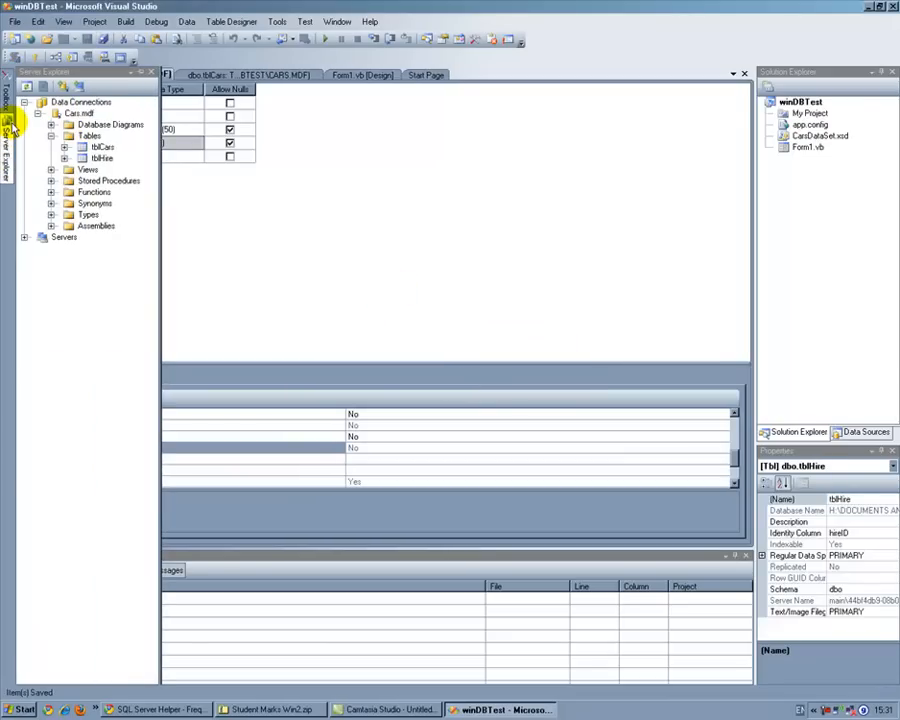
Step: Create a new database diagram in Cars.mdf, including the required diagramming objects, and add the tables tblCars and tblHire to it
left_click(90, 124)
right_click(90, 124)
left_click(128, 134)
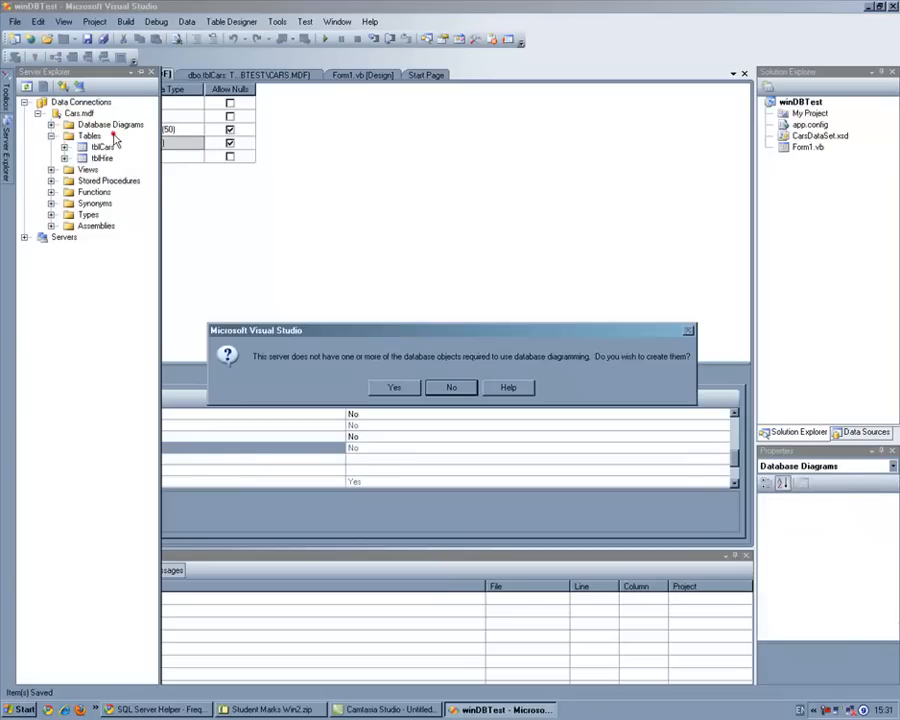
left_click(397, 389)
left_click_drag(345, 354, 333, 283)
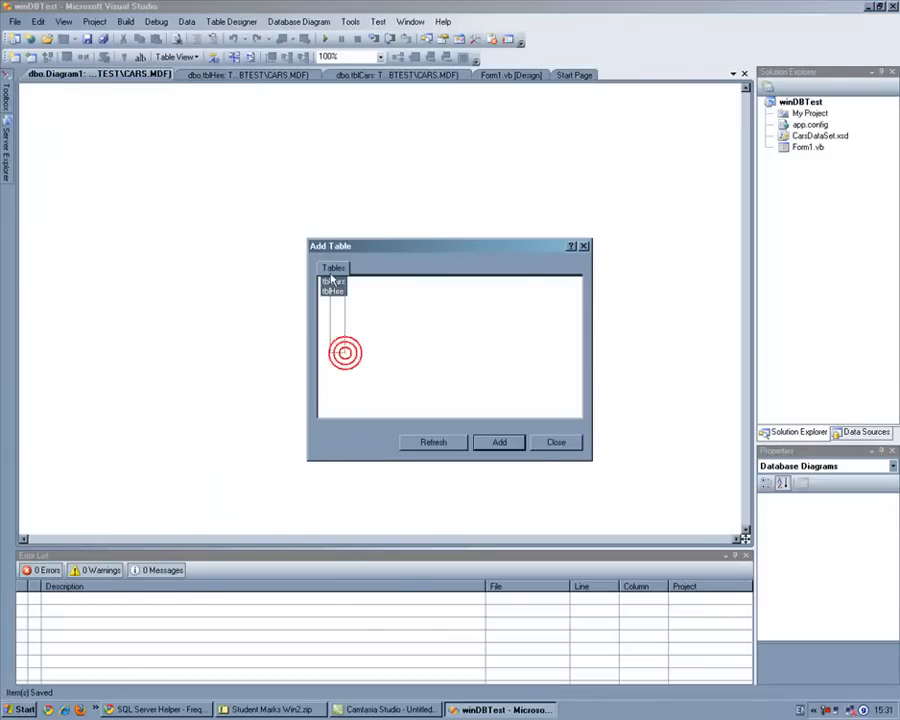
left_click(502, 442)
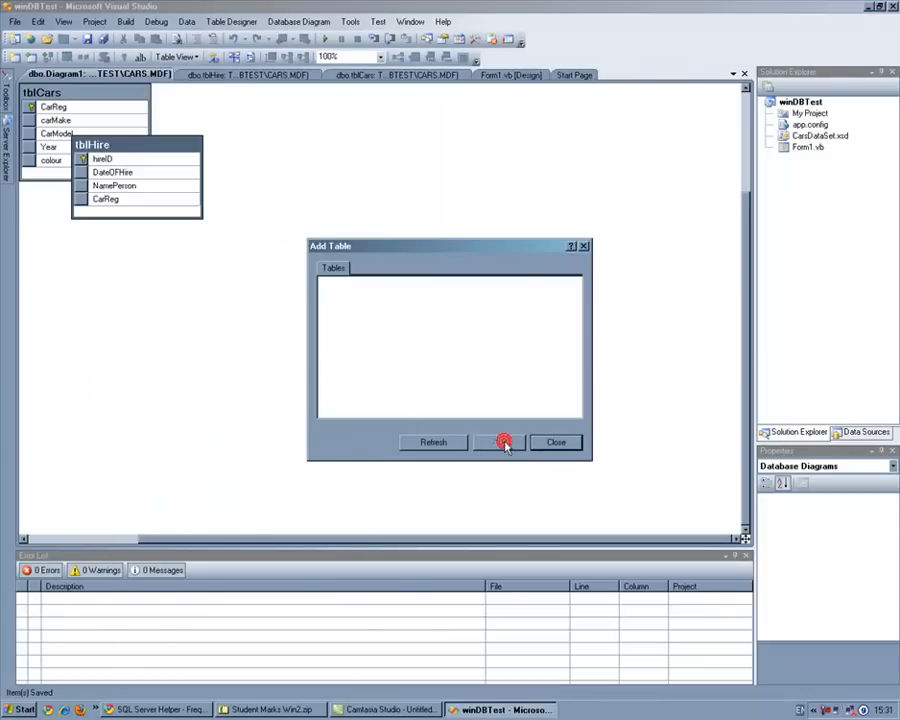
left_click(556, 442)
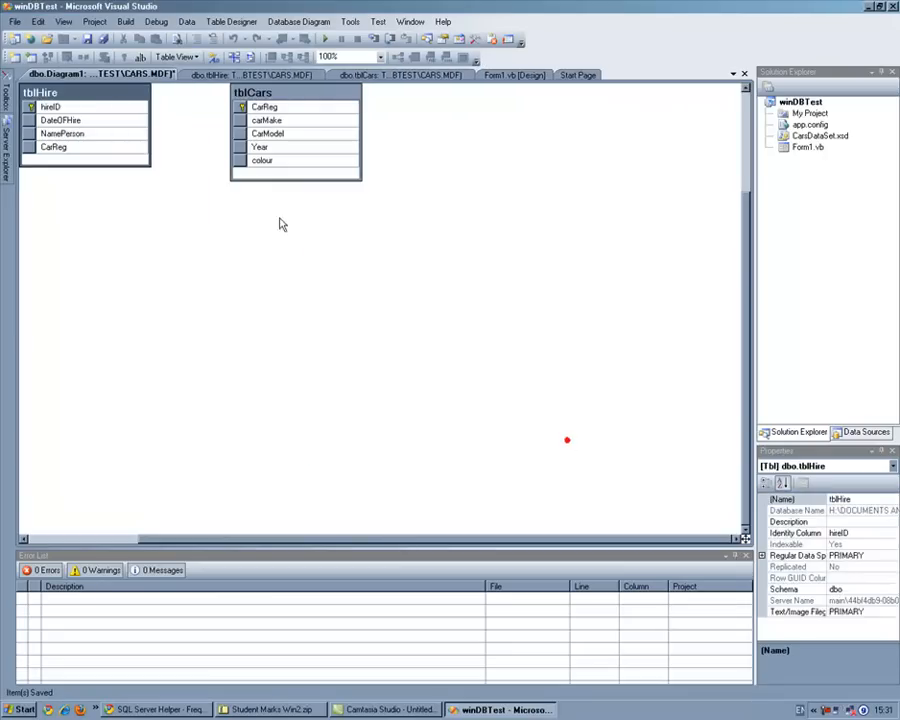
Step: Arrange the diagram with tblHire moved away from the corner and tblCars well to its right
left_click(264, 94)
left_click_drag(264, 94, 374, 128)
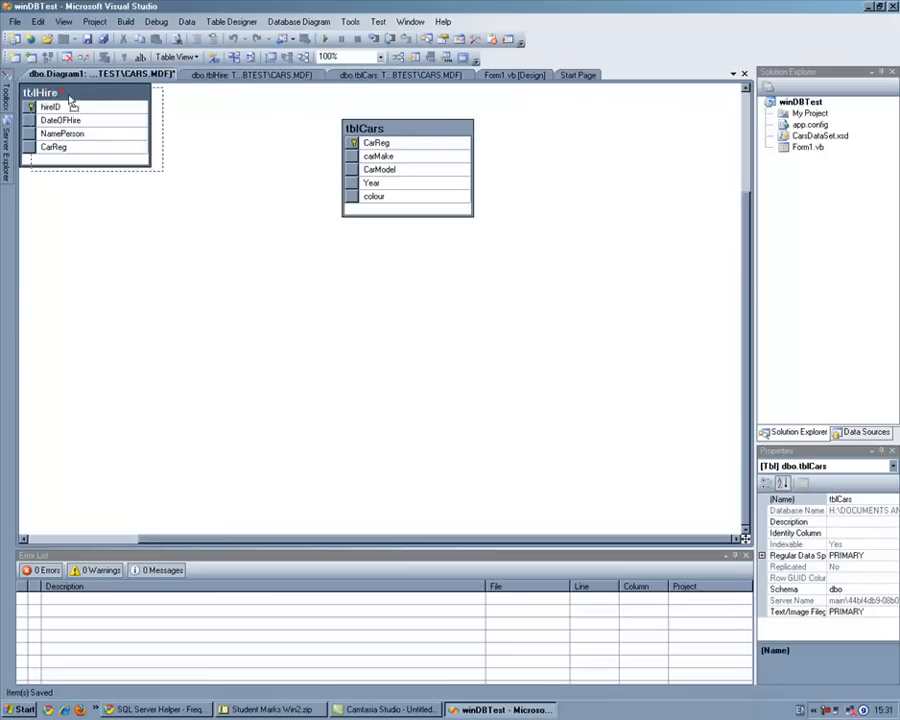
left_click_drag(62, 90, 146, 164)
left_click_drag(388, 130, 488, 142)
Step: Try to create a foreign key relationship from the CarReg primary key of tblCars to the CarReg column of tblHire
left_click(472, 156)
left_click(161, 223)
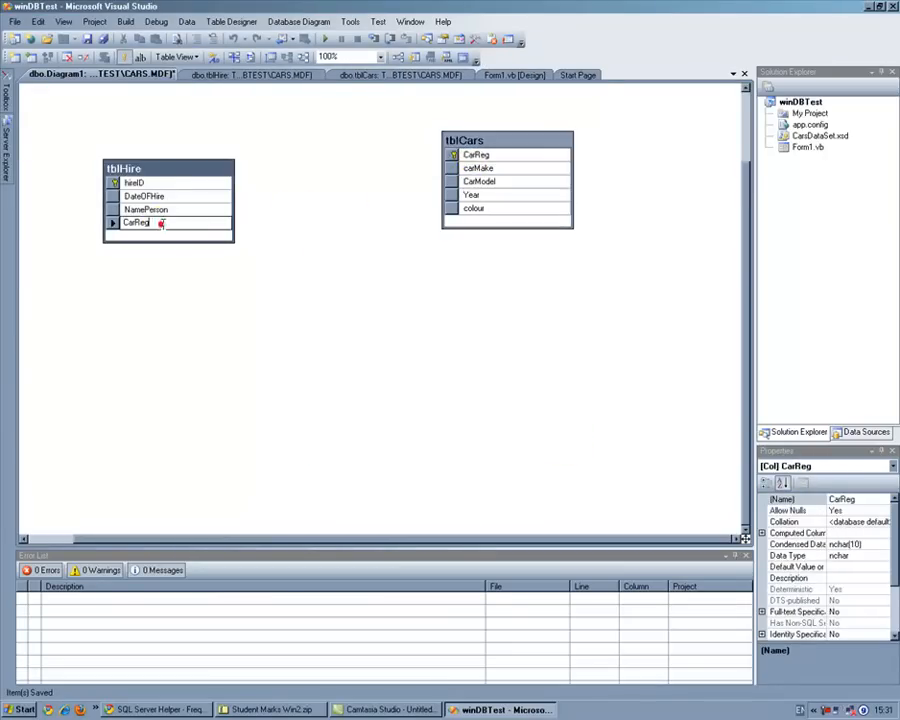
left_click(486, 155)
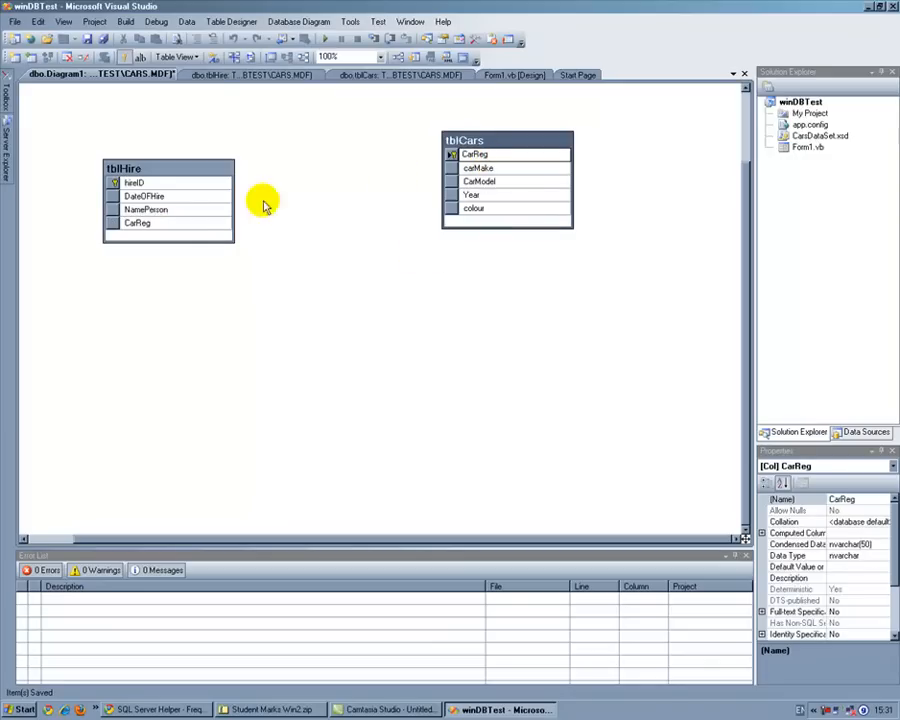
left_click(176, 223)
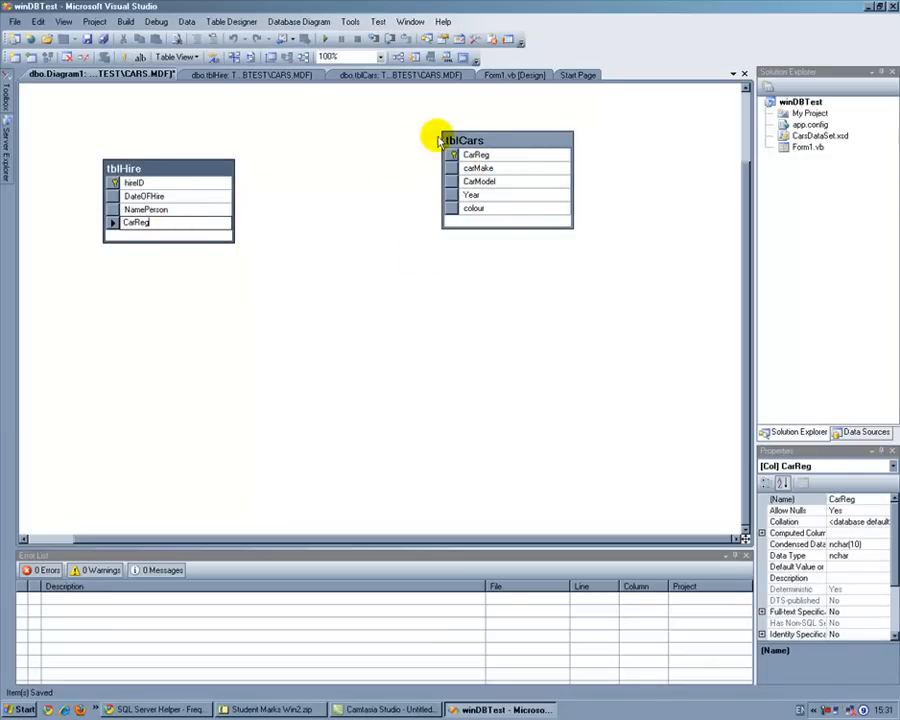
left_click(493, 155)
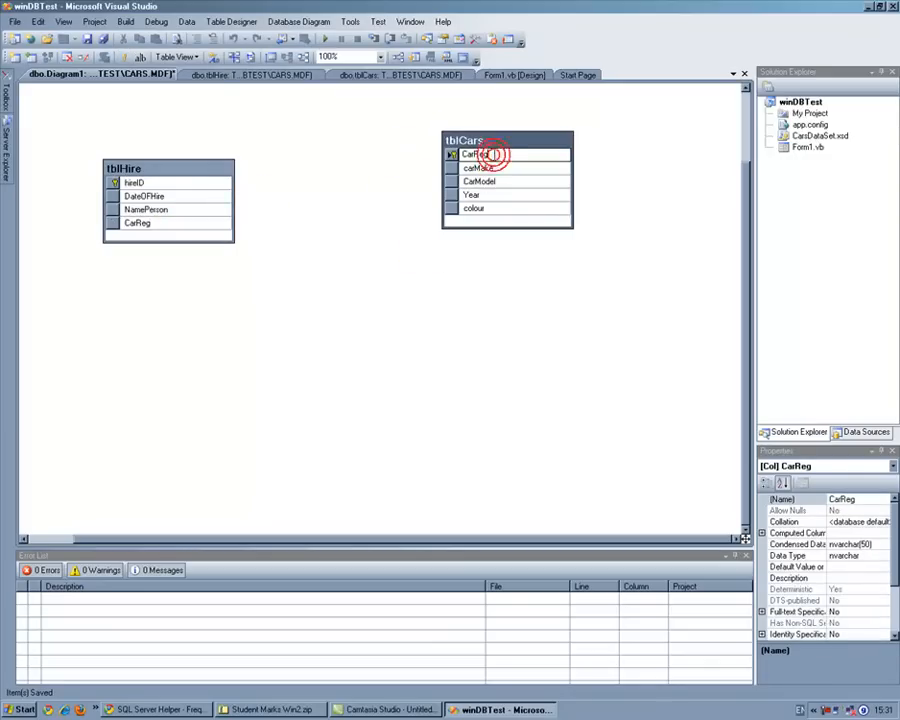
left_click(148, 223)
left_click(455, 156)
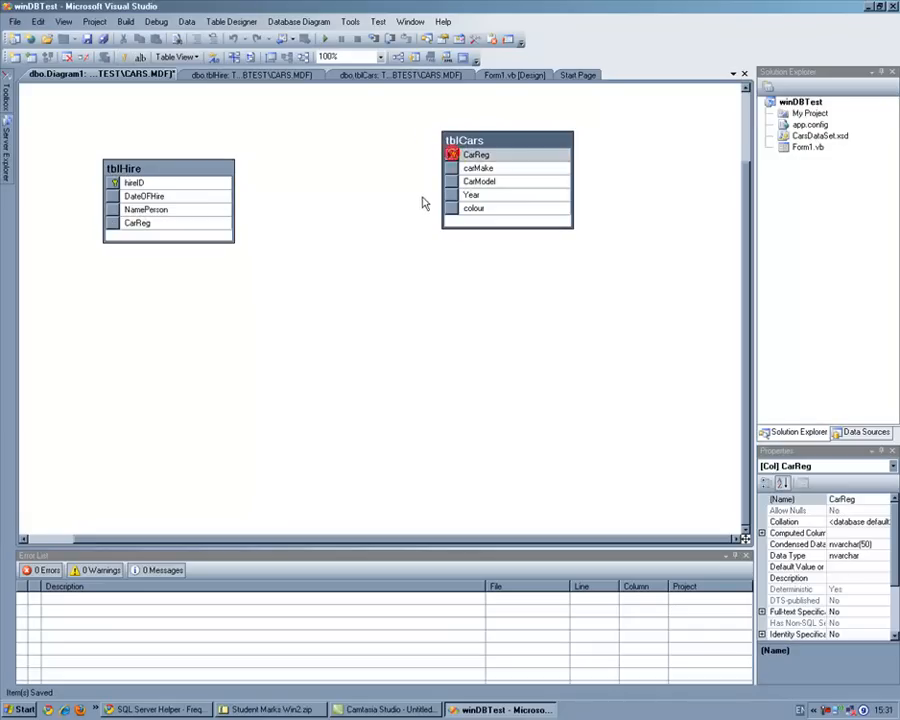
left_click_drag(453, 158, 172, 228)
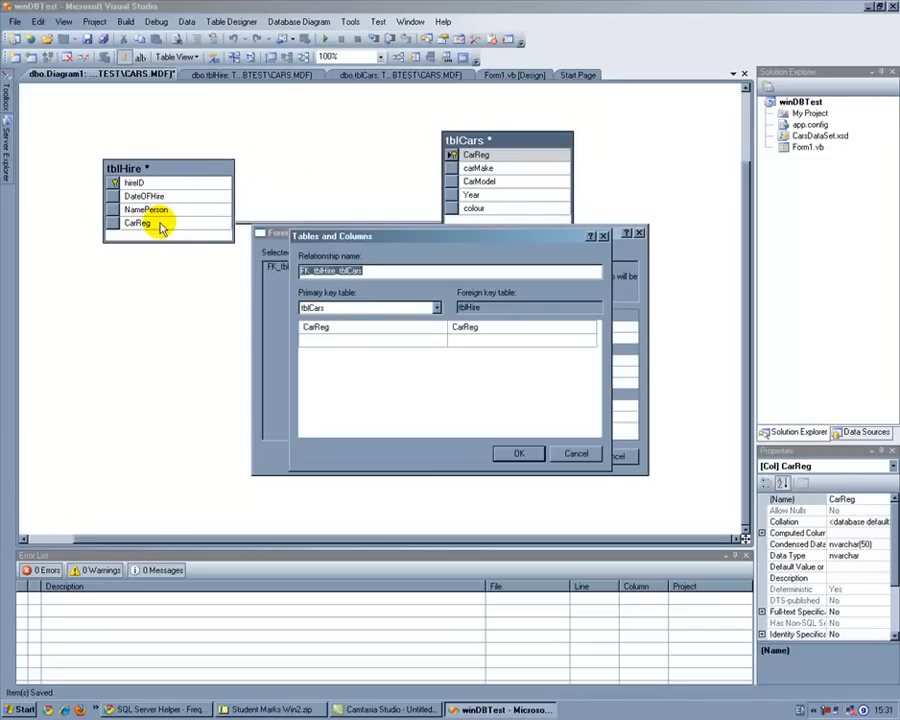
left_click(520, 454)
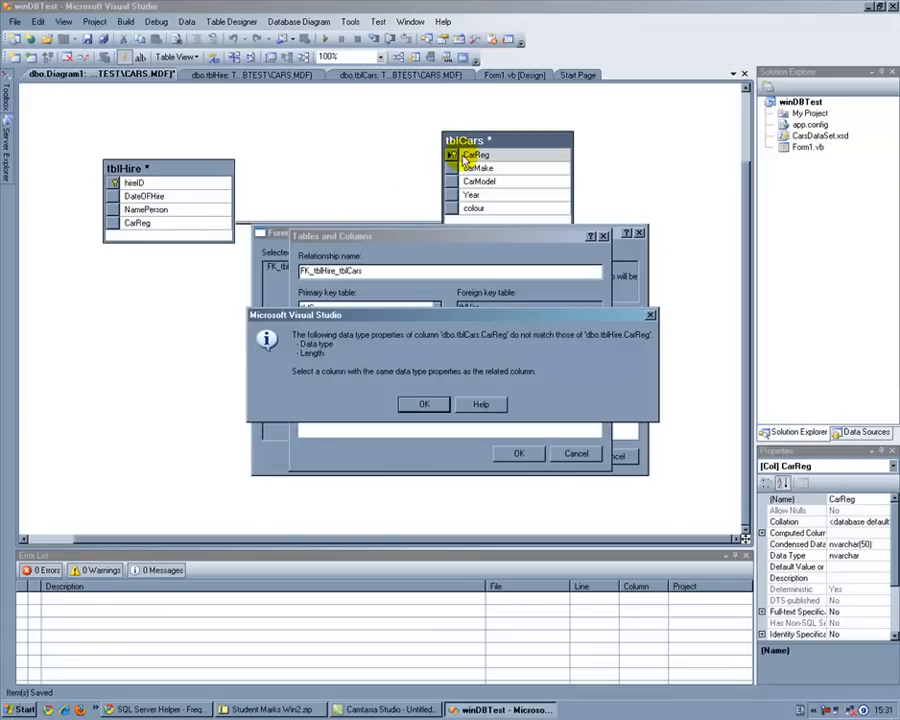
left_click(430, 404)
left_click(576, 455)
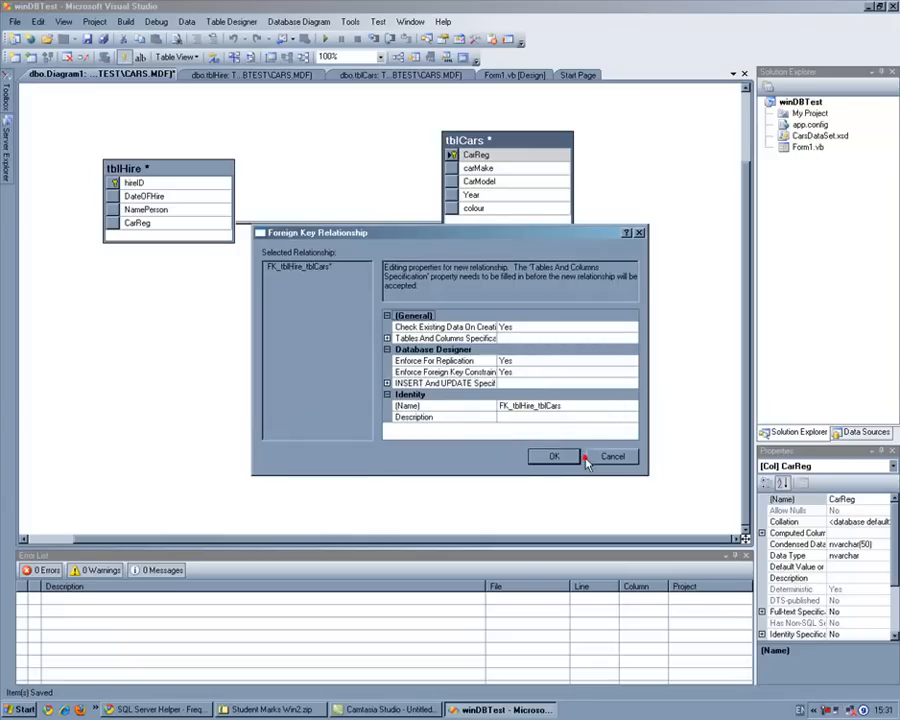
left_click(613, 457)
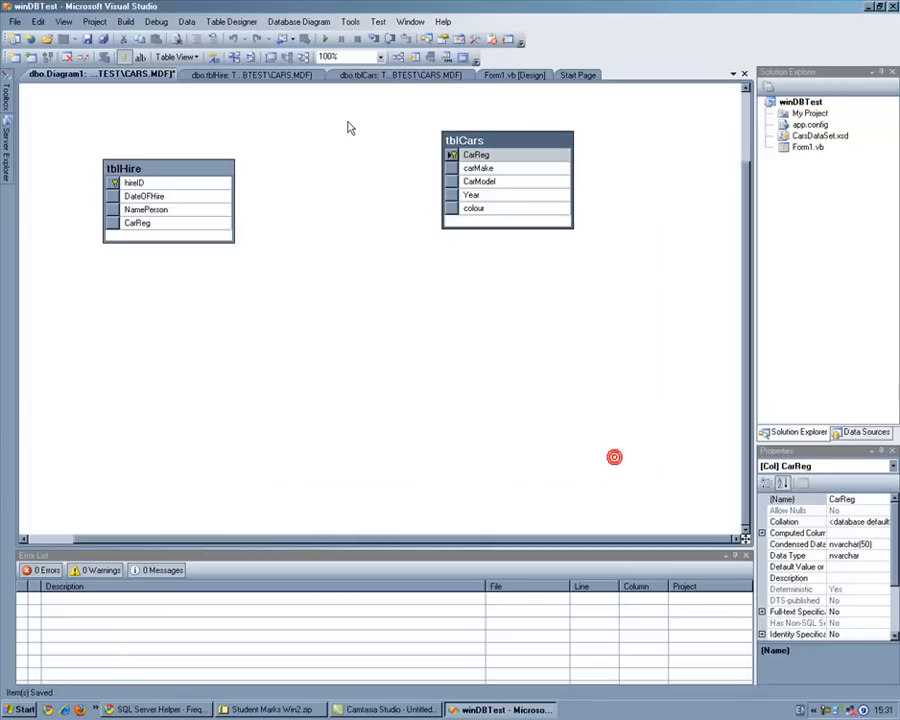
Step: Set the data type of the CarReg column in the tblCars design to nvarchar(10)
left_click(381, 77)
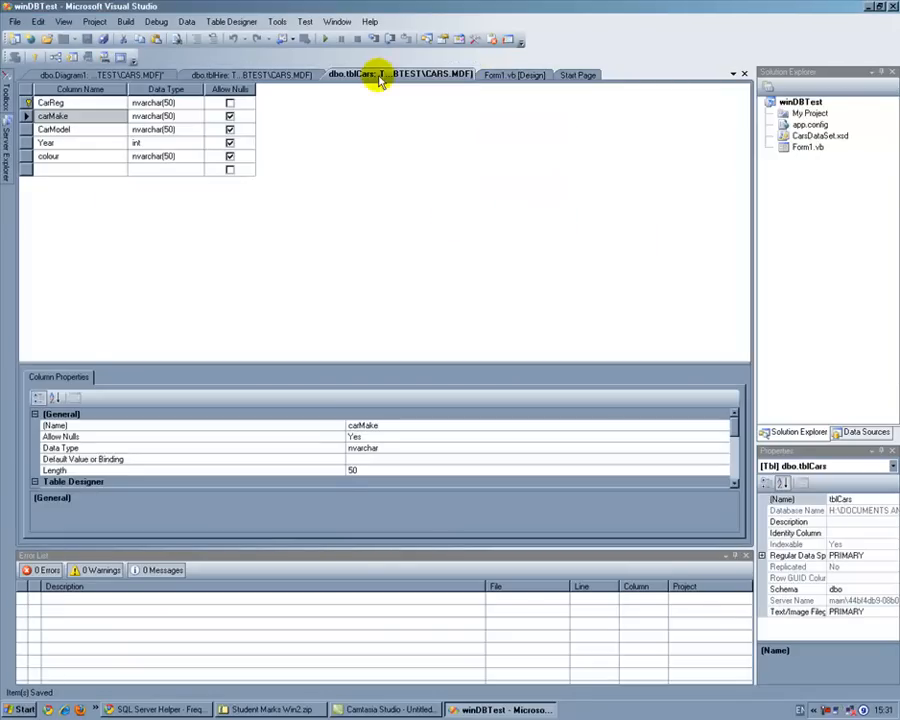
left_click(166, 103)
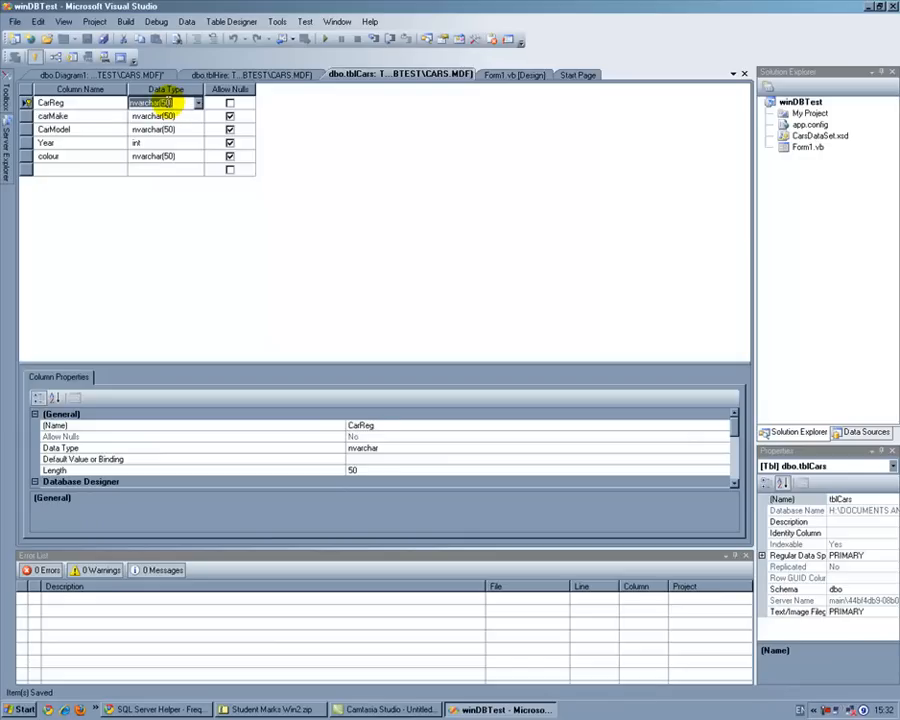
left_click(168, 103)
key("BackSpace")
key("BackSpace")
type("1")
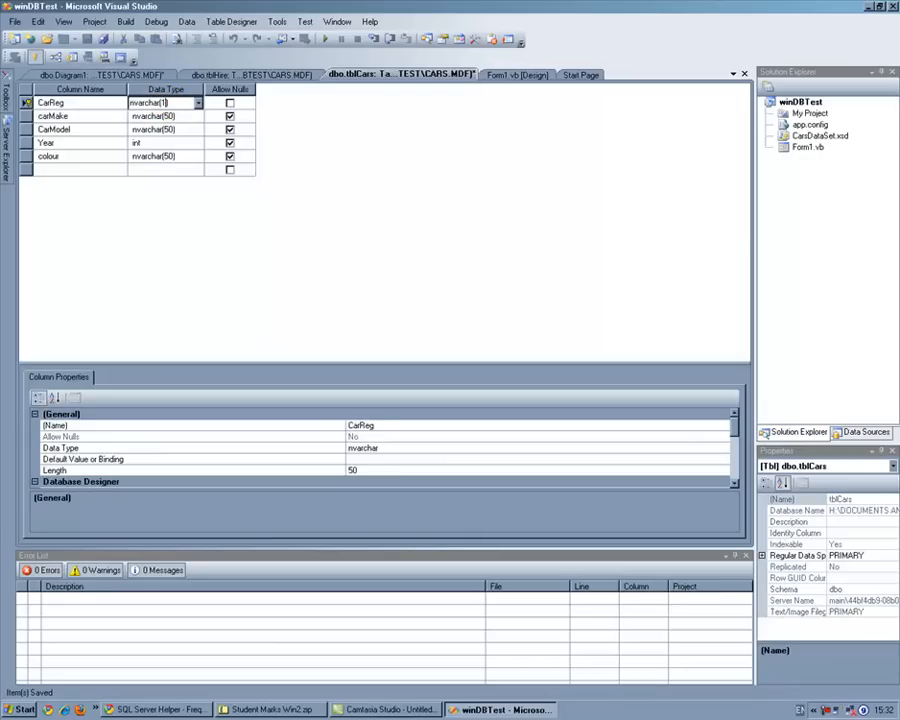
left_click(166, 116)
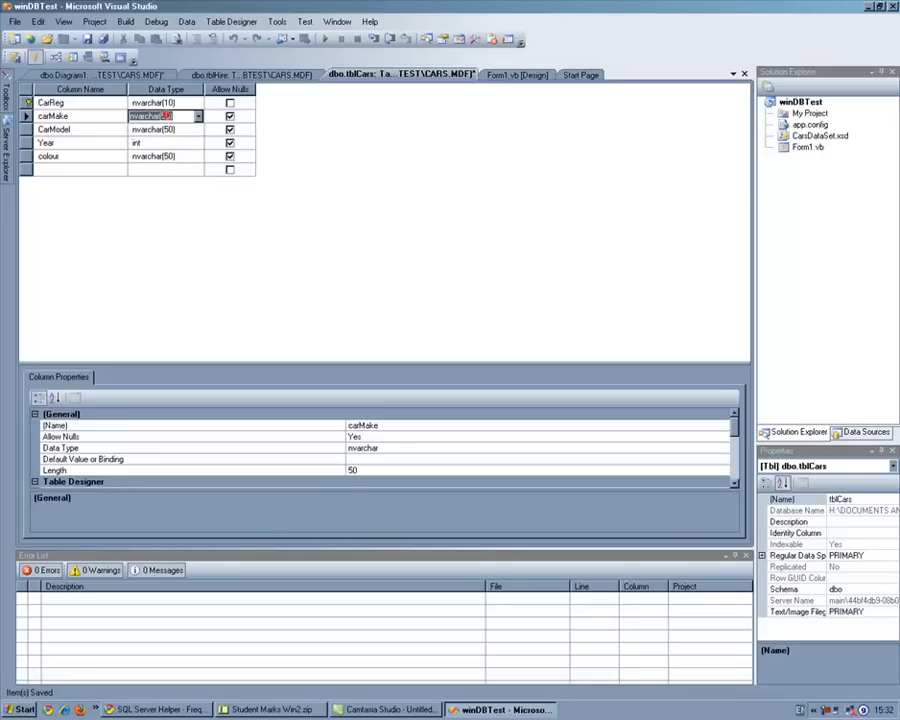
left_click(168, 129)
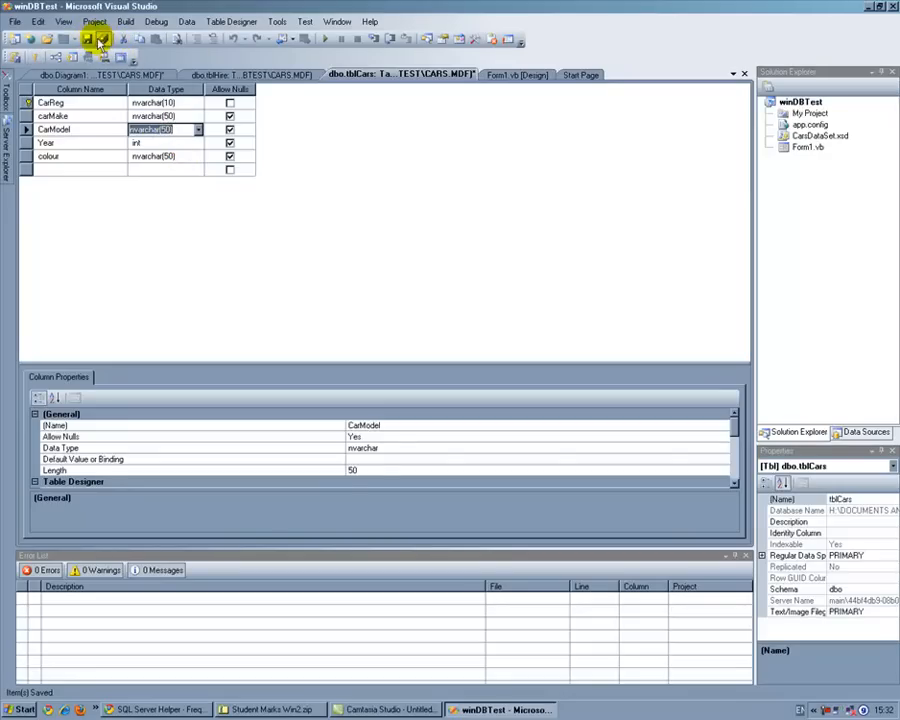
Step: Set the data type of the CarReg column in the tblHire design to nvarchar(10)
left_click(288, 76)
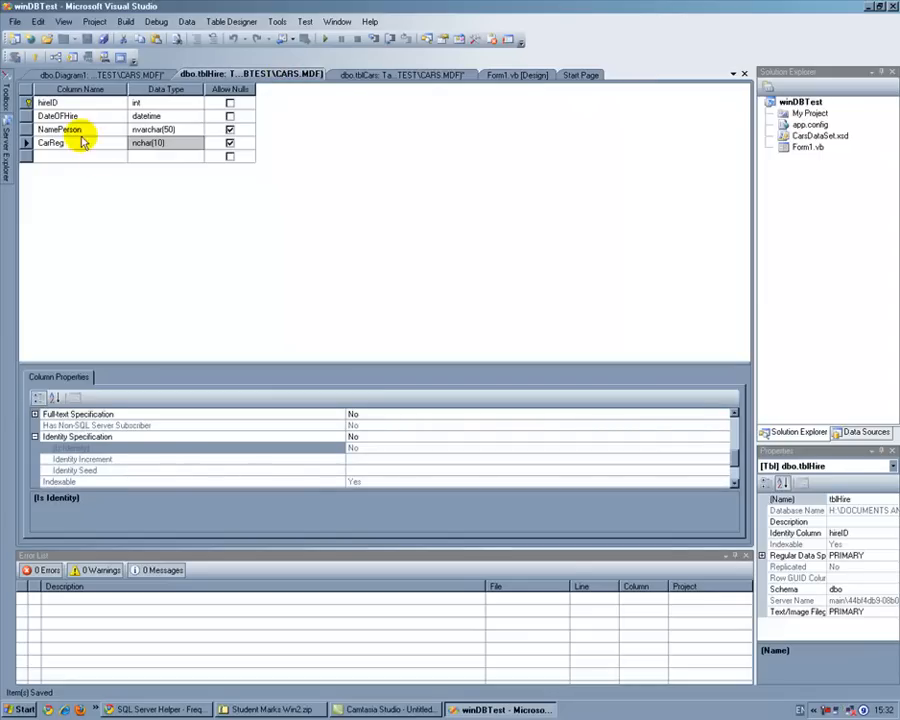
left_click(178, 143)
left_click(199, 143)
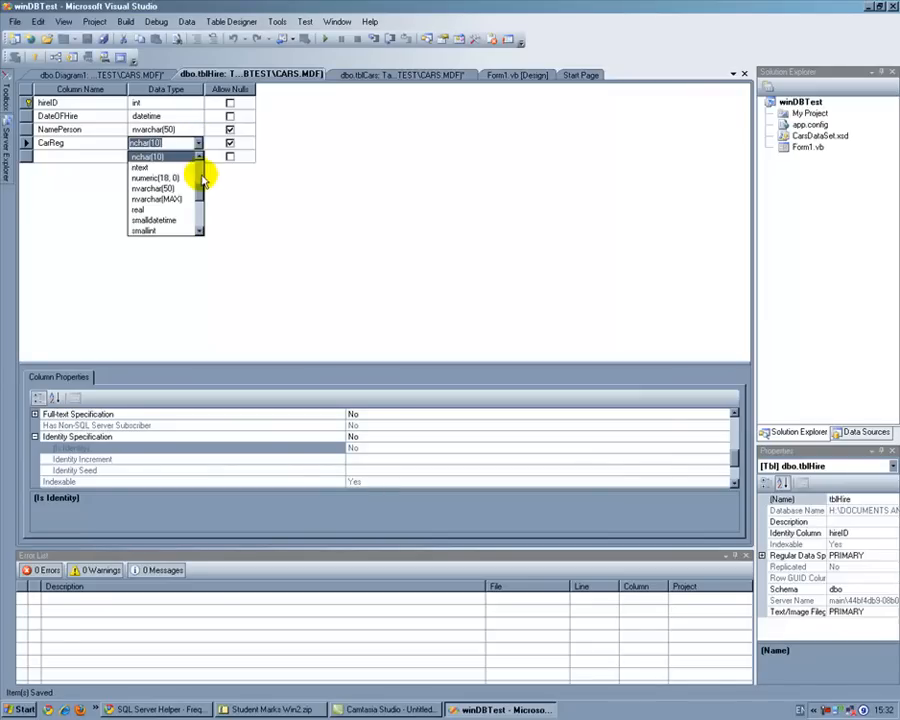
left_click_drag(201, 191, 202, 189)
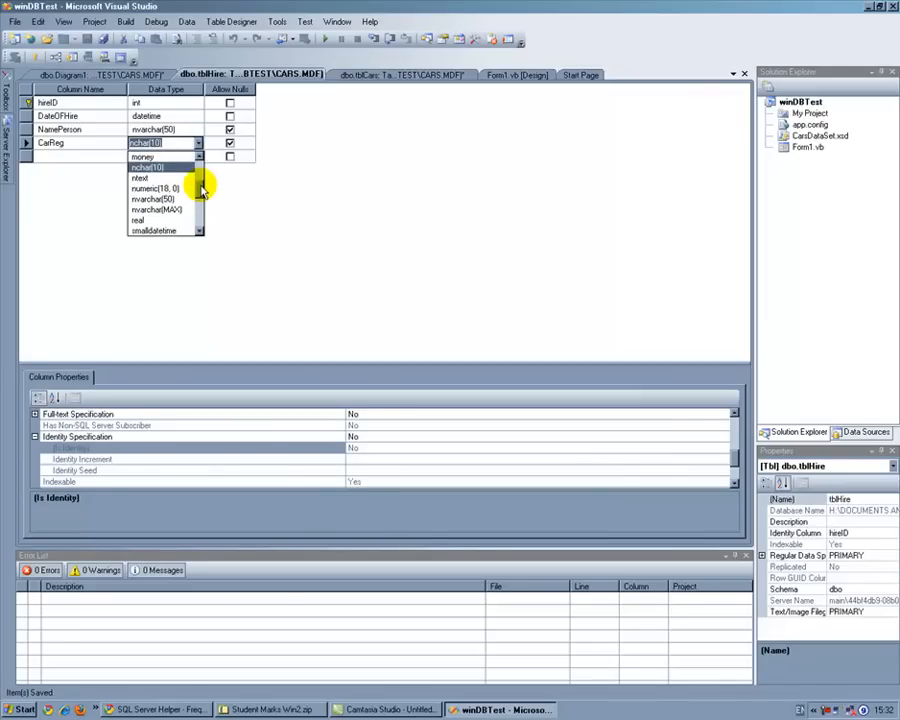
left_click(179, 197)
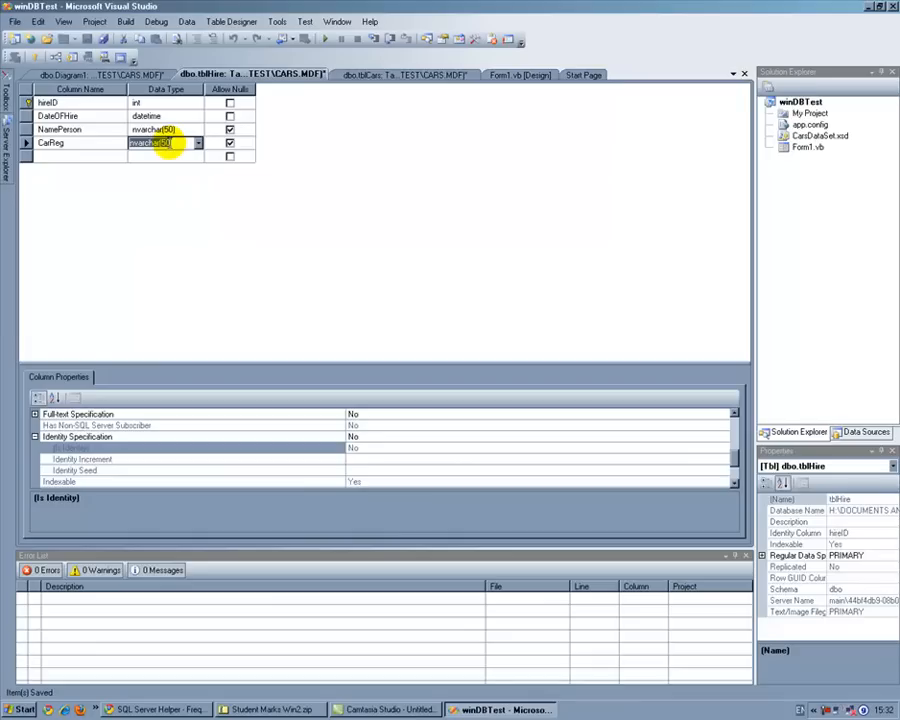
left_click(174, 175)
type("10")
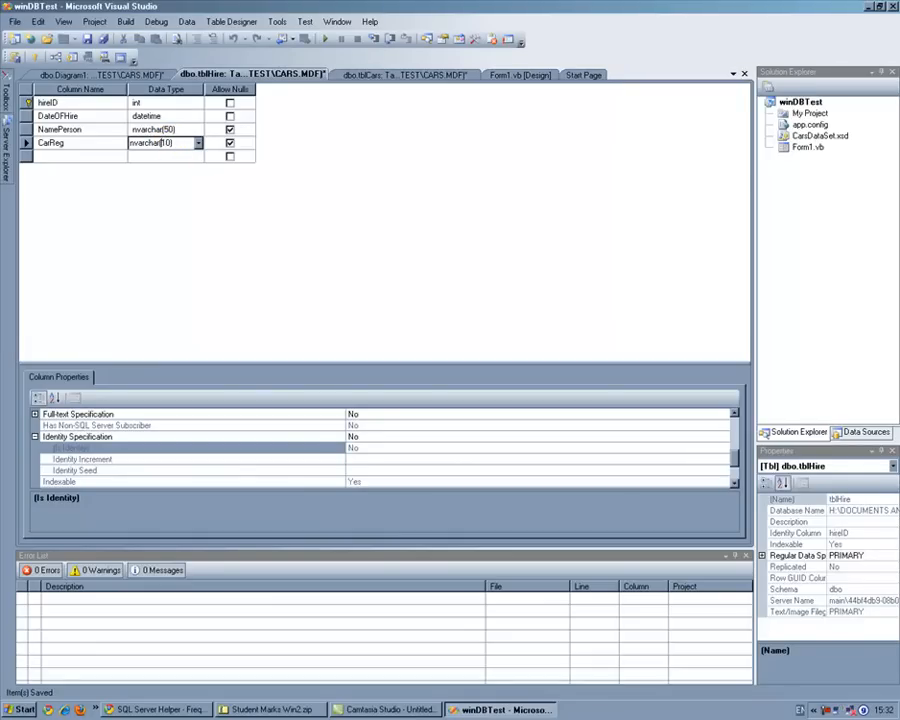
left_click(160, 130)
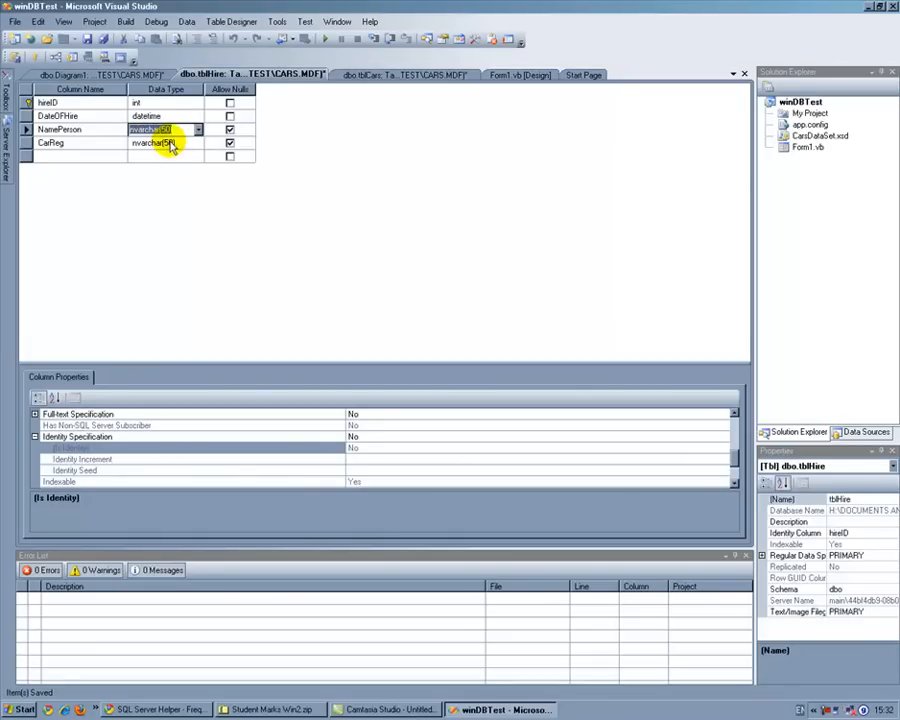
left_click(168, 143)
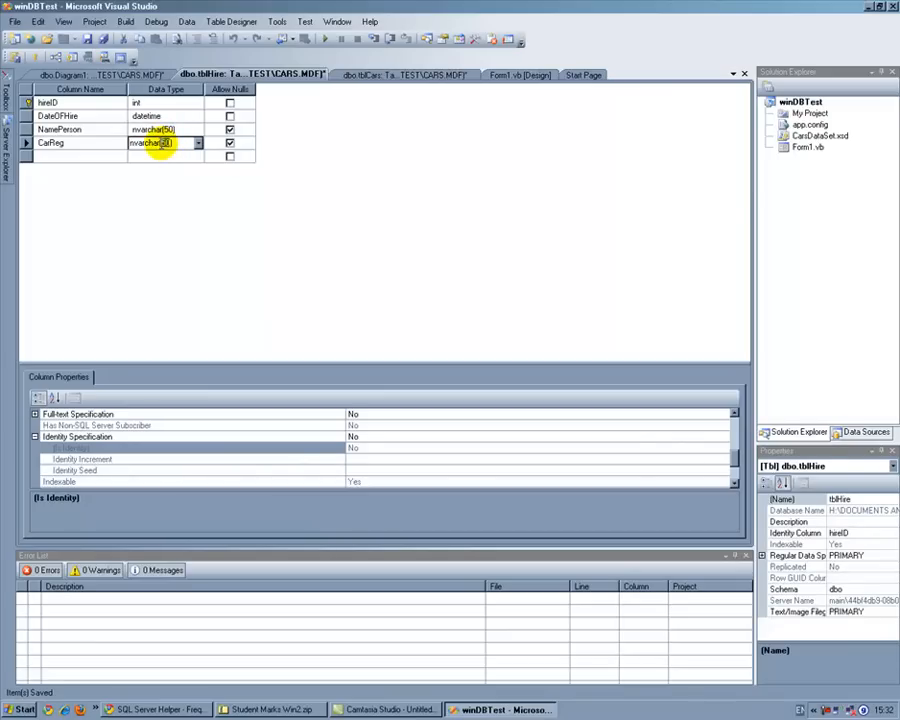
type("1")
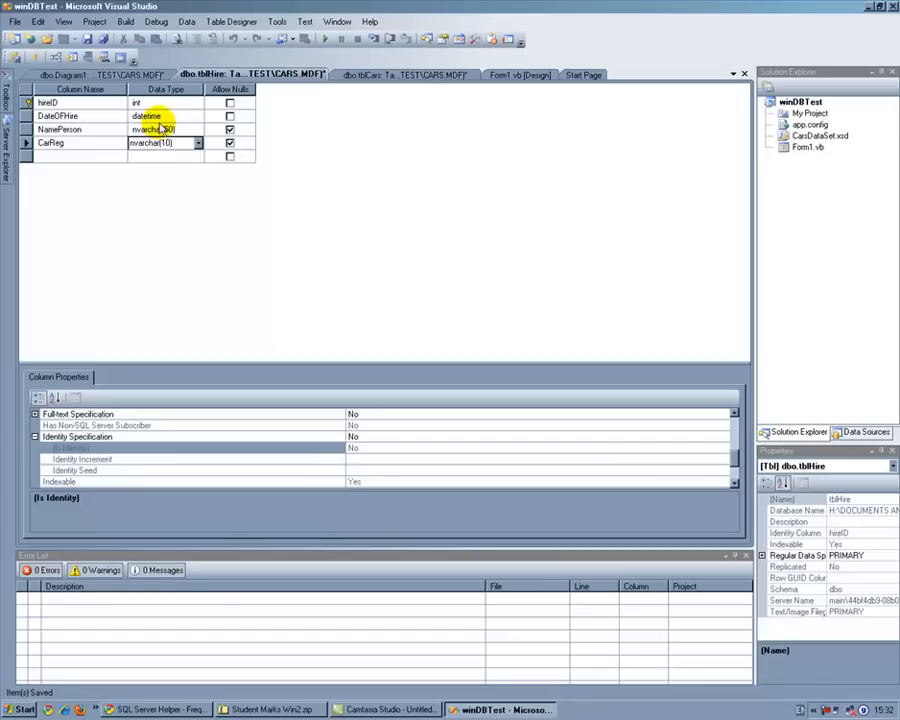
left_click(160, 130)
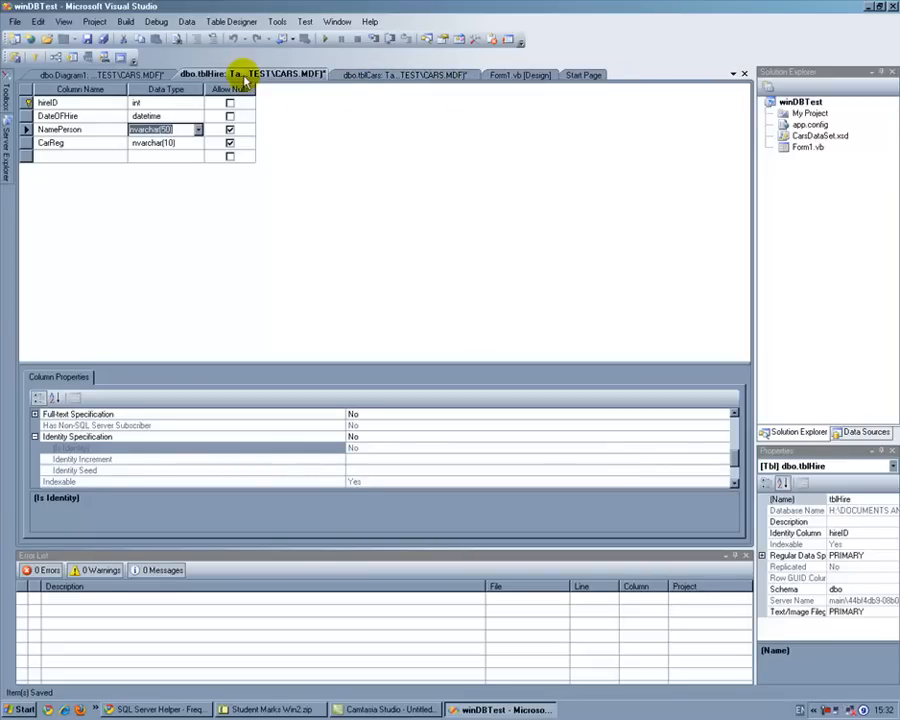
Step: Close the tblHire and tblCars designs, saving the changes to both tables
left_click(744, 73)
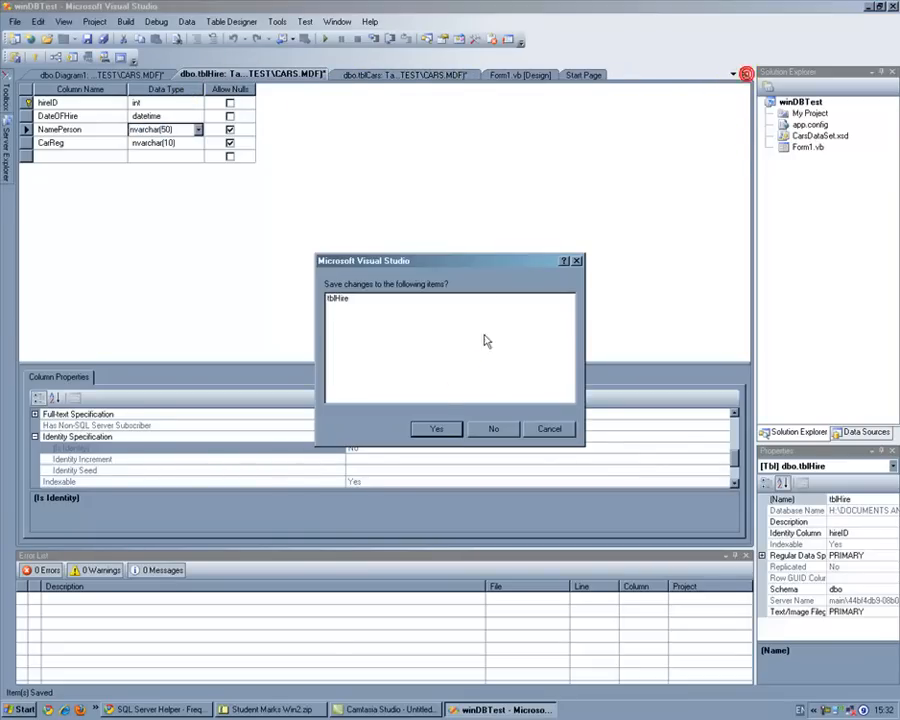
left_click(446, 430)
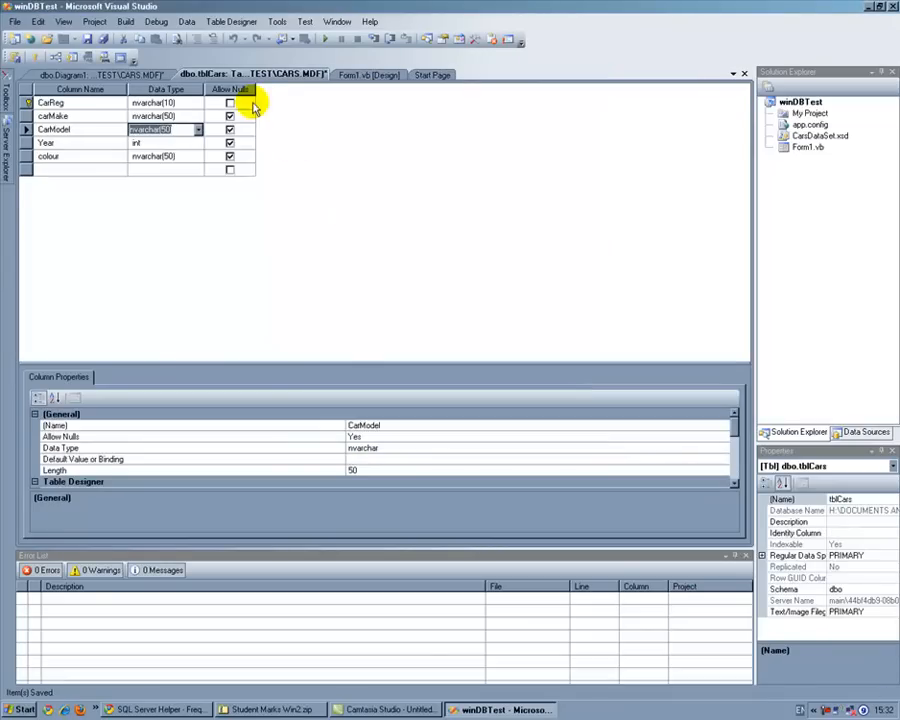
left_click(743, 74)
left_click(434, 428)
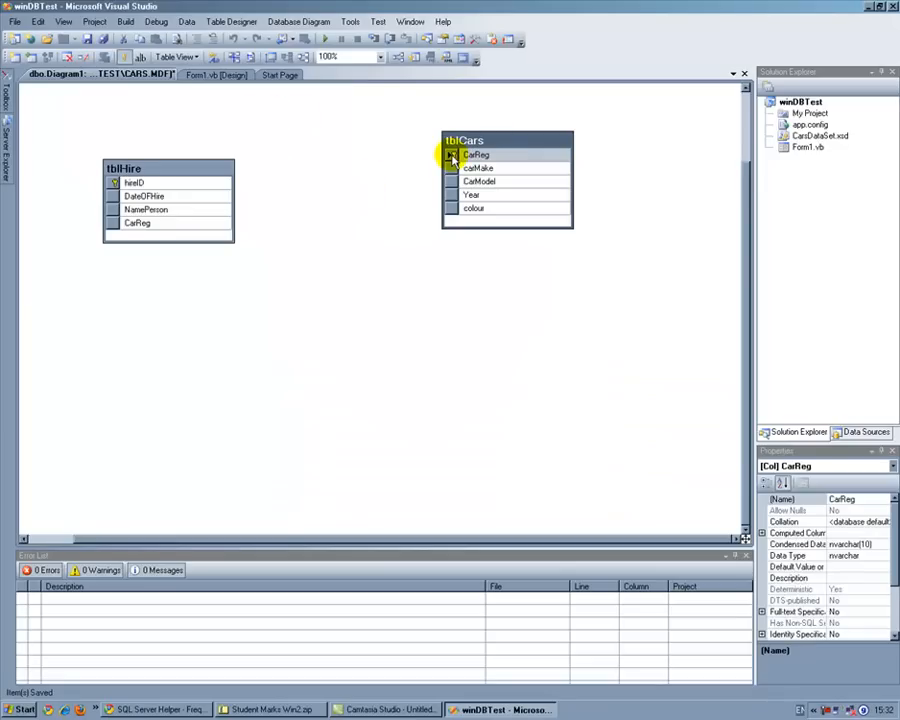
Step: Create a foreign key relationship from CarReg in tblCars to CarReg in tblHire, and move tblCars lower in the diagram
left_click_drag(430, 174, 137, 230)
left_click(518, 456)
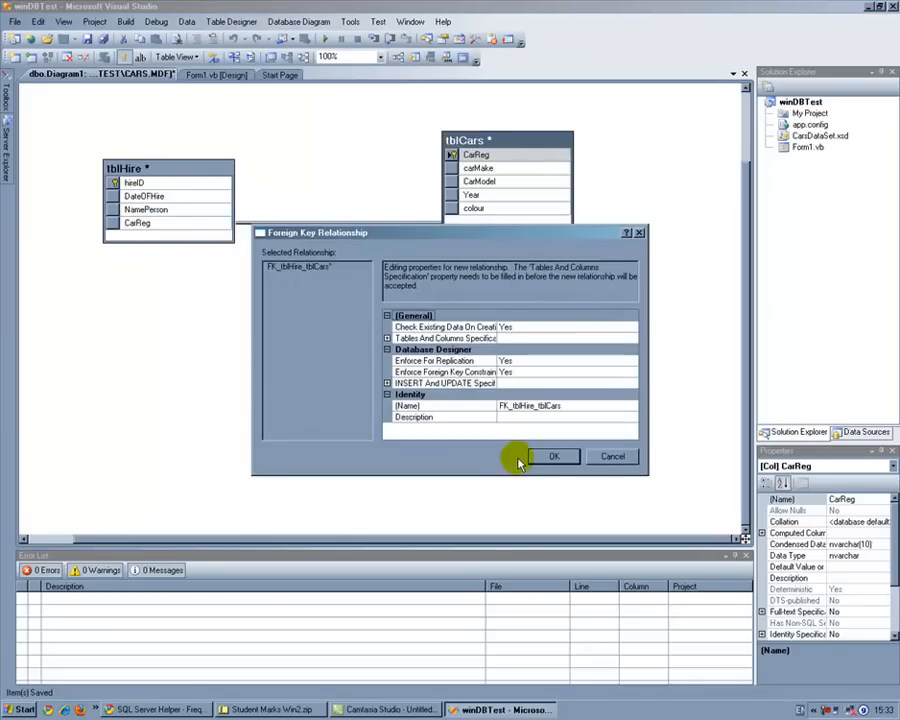
left_click(553, 457)
left_click_drag(485, 143, 544, 295)
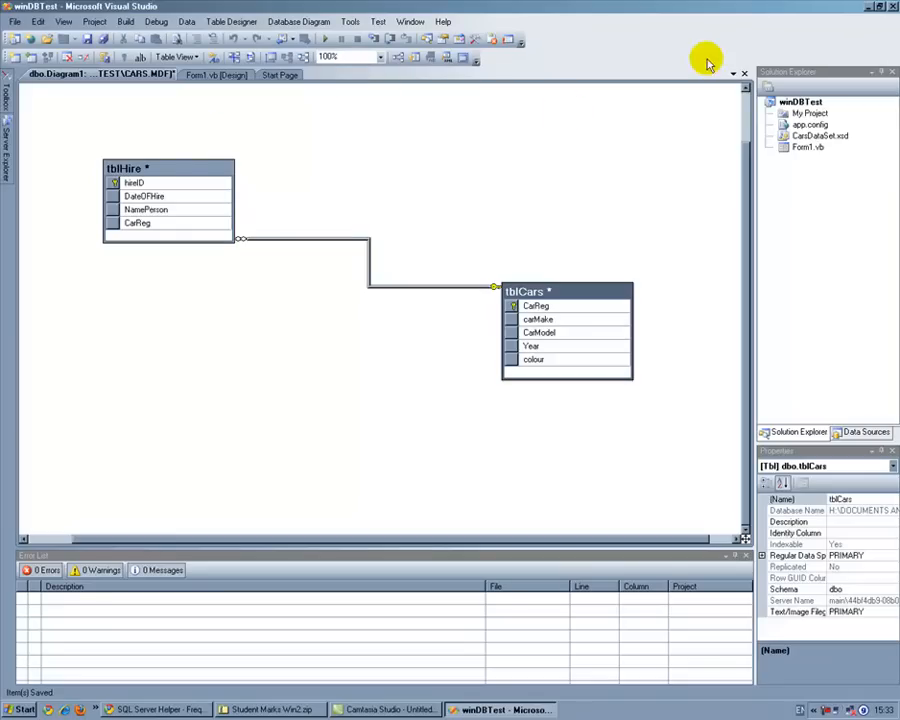
Step: Close the database diagram, saving it as Diagram1 together with the changes to tblCars and tblHire
left_click(745, 75)
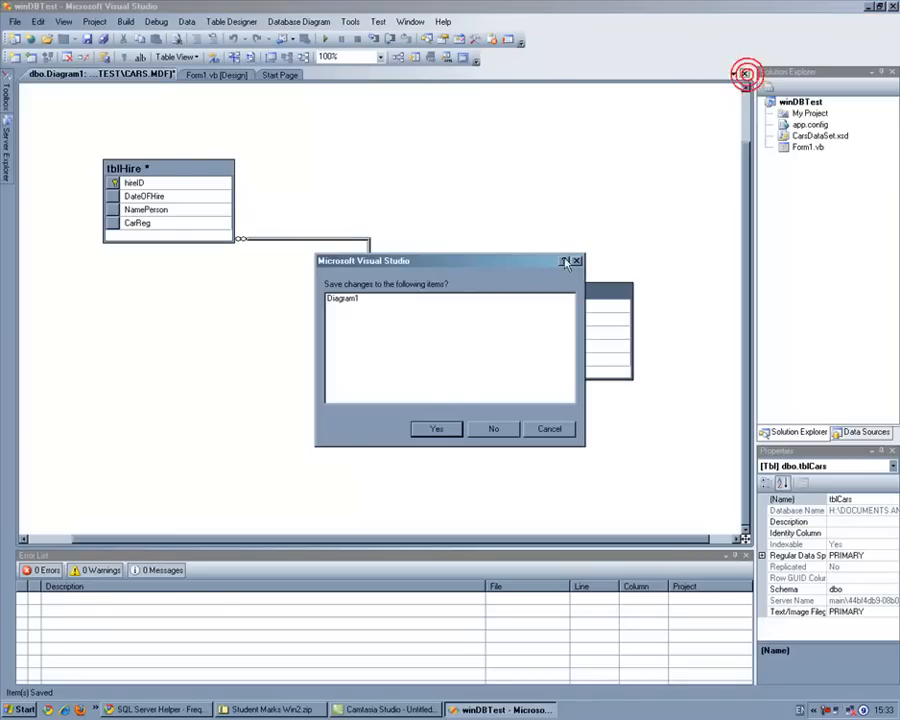
left_click(436, 431)
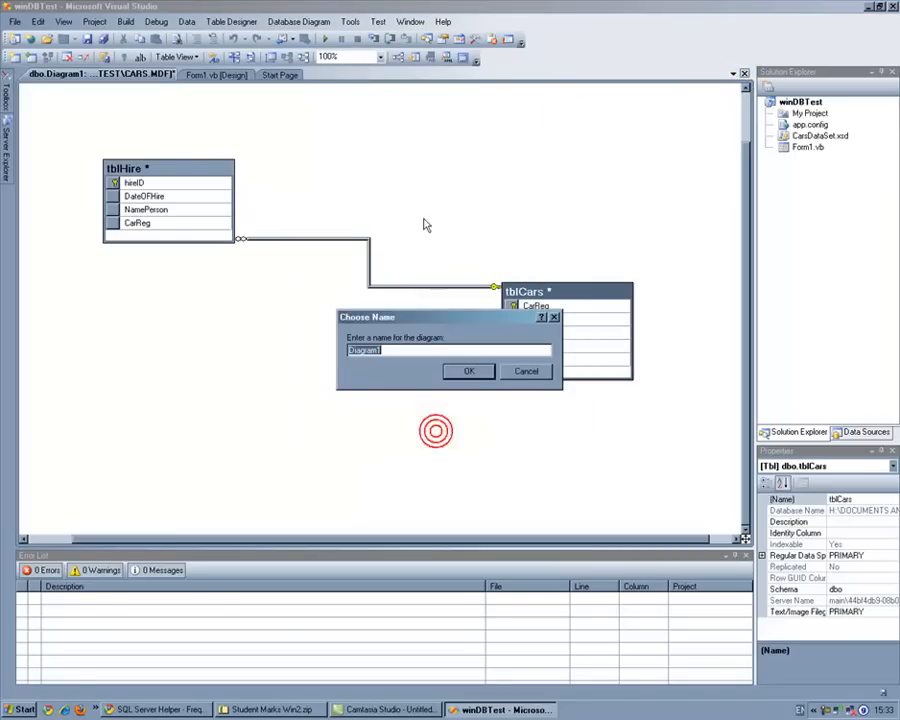
left_click(468, 371)
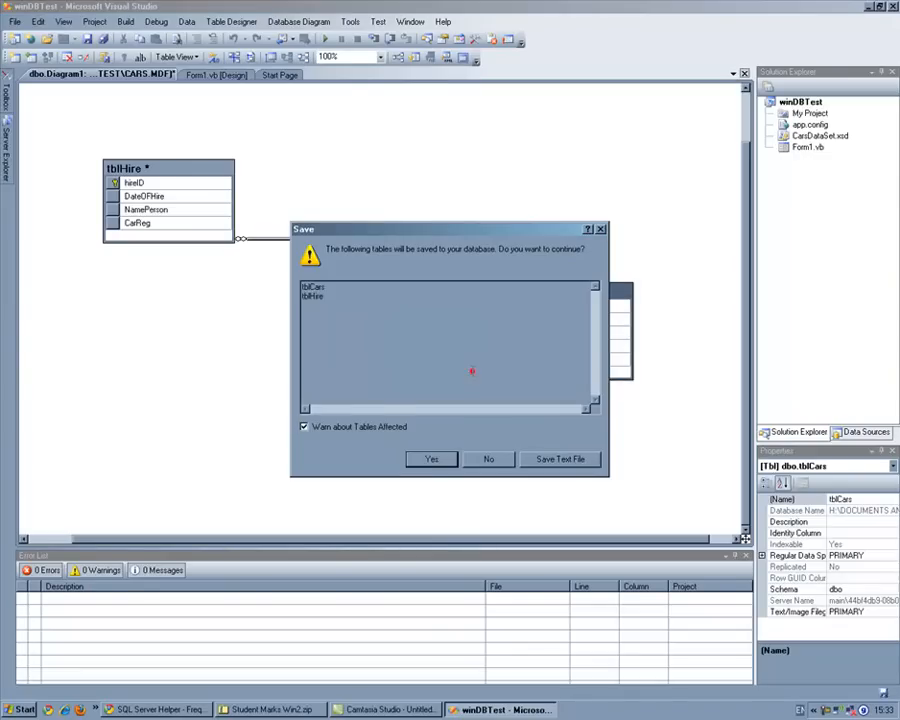
left_click(437, 464)
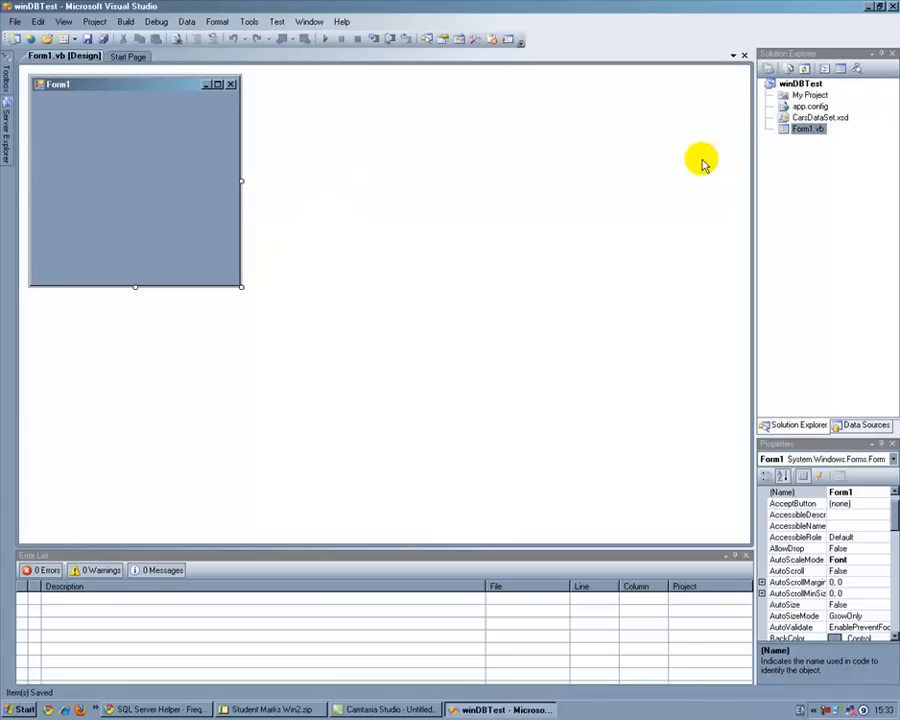
Step: Open CarsDataSet.xsd in the dataset designer and add the tblCars and tblHire tables from the Cars.mdf connection
left_click(786, 117)
double_click(786, 117)
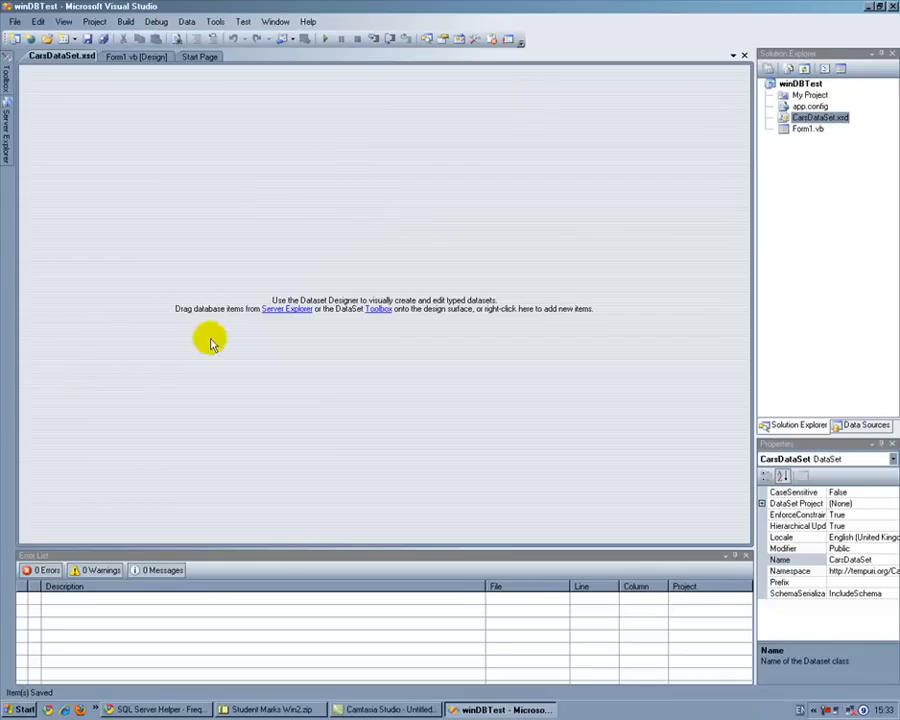
mouse_move(8, 115)
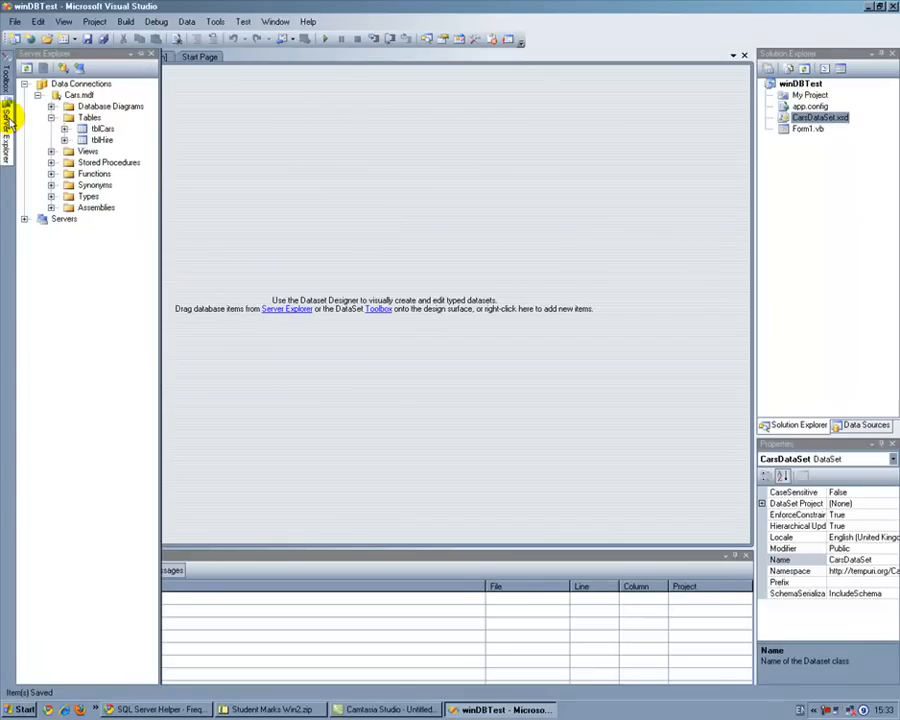
left_click_drag(100, 128, 347, 158)
mouse_move(8, 112)
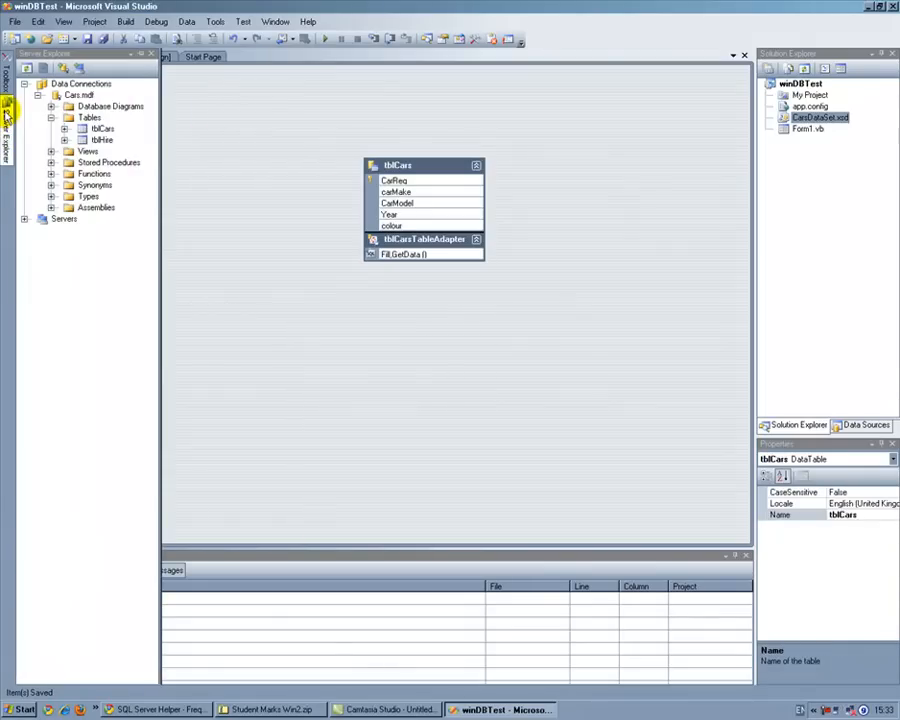
left_click_drag(83, 143, 458, 365)
Step: Spread the two dataset tables apart with tblHire to the right of tblCars, and check the CarReg column in each
left_click_drag(558, 359, 676, 201)
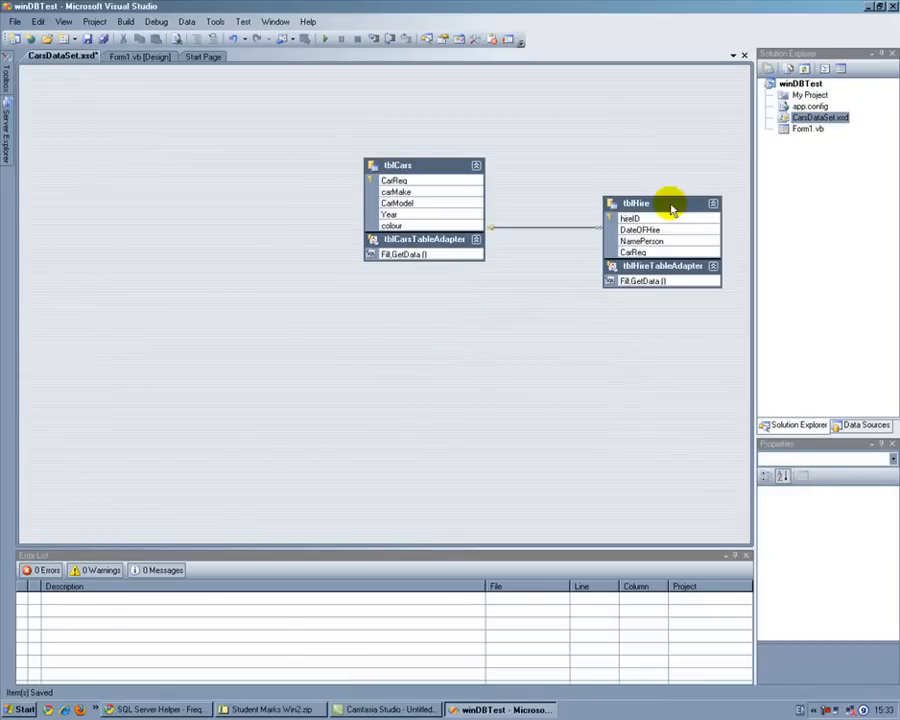
left_click_drag(460, 167, 327, 233)
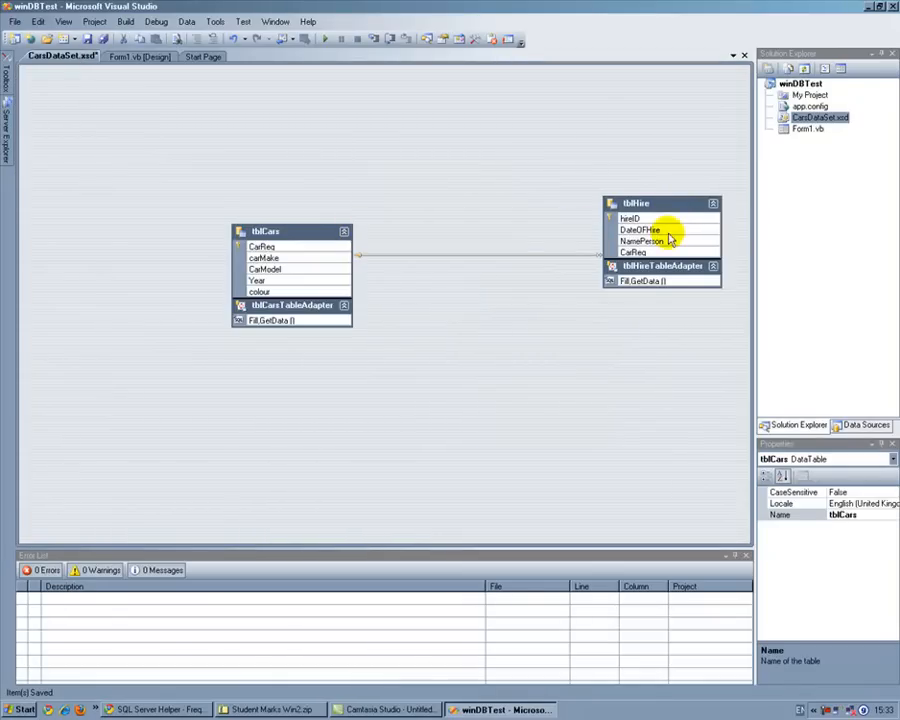
left_click(638, 254)
left_click(264, 247)
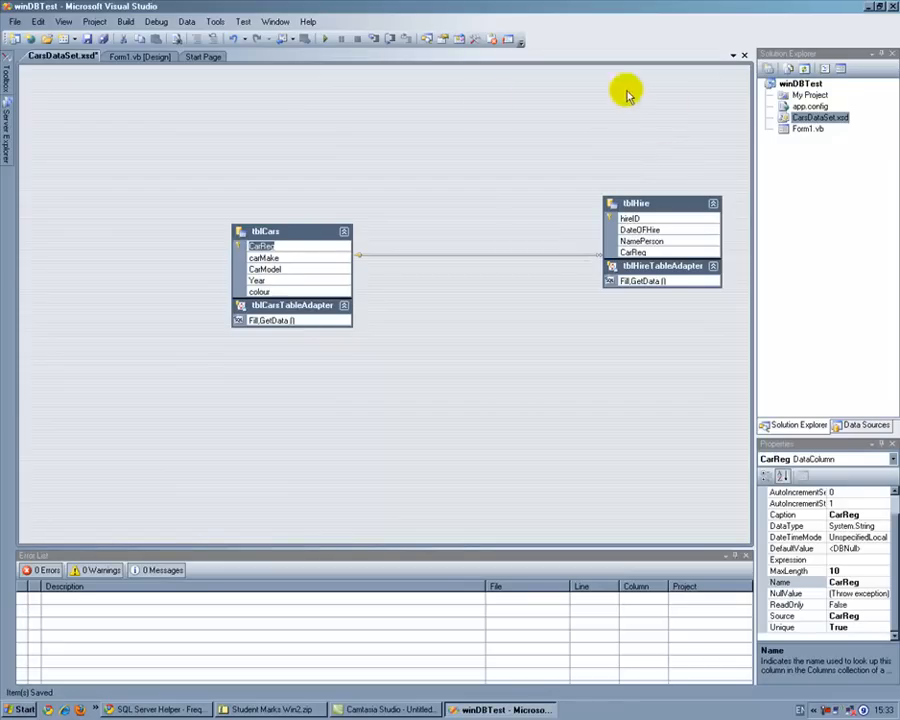
Step: Select the Views folder of the Cars.mdf data connection
mouse_move(6, 106)
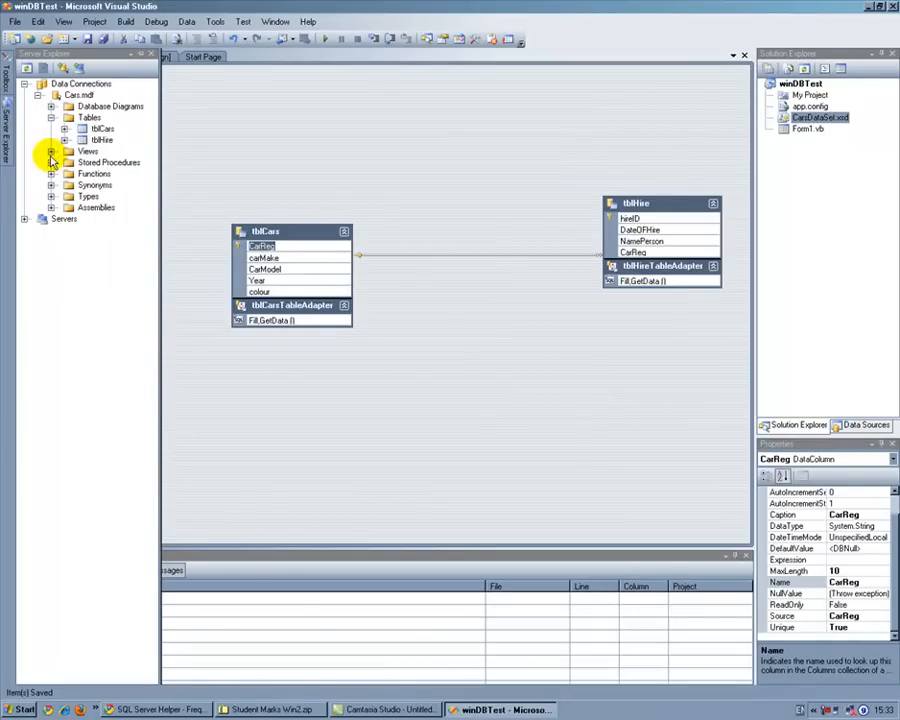
left_click(100, 140)
left_click(87, 152)
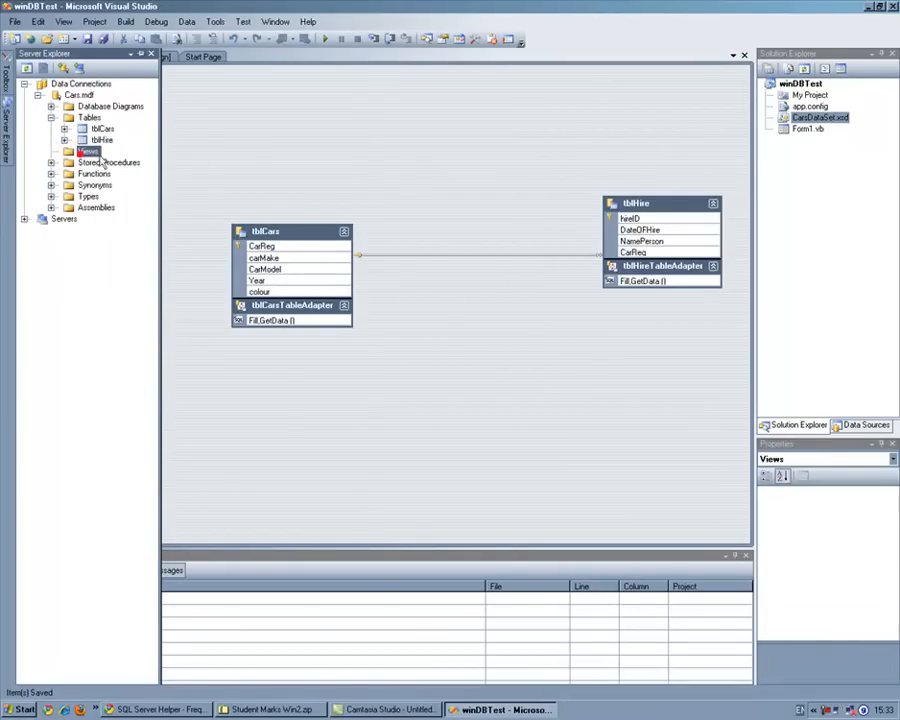